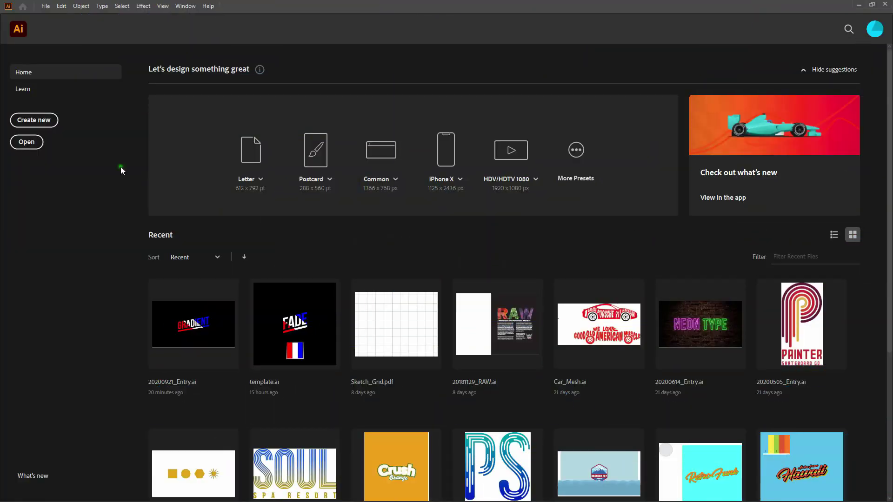
Step: Create a new 1000 × 1000 pt document with one artboard in RGB colour mode
key("ctrl+n")
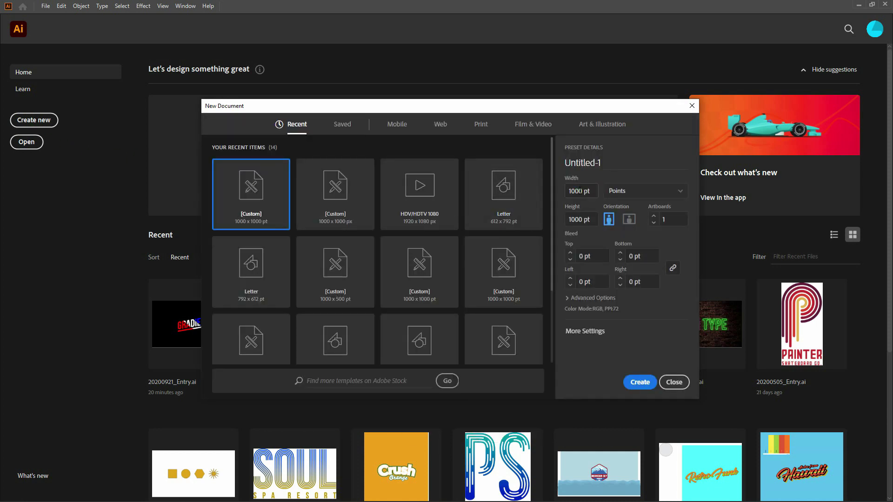
left_click(575, 219)
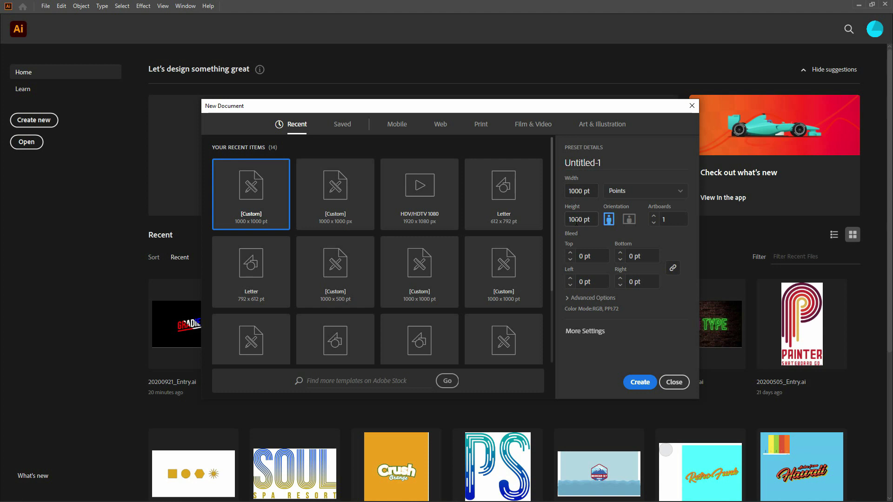
left_click(660, 218)
left_click(598, 310)
left_click(640, 382)
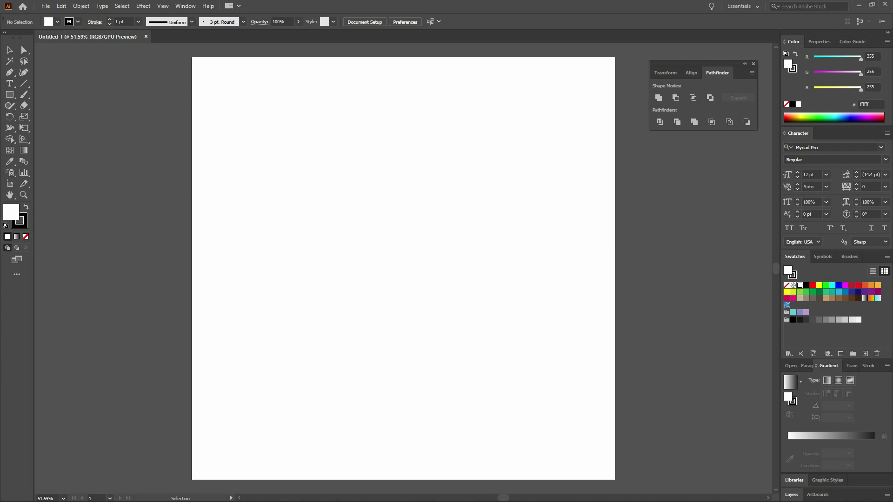
left_click(718, 55)
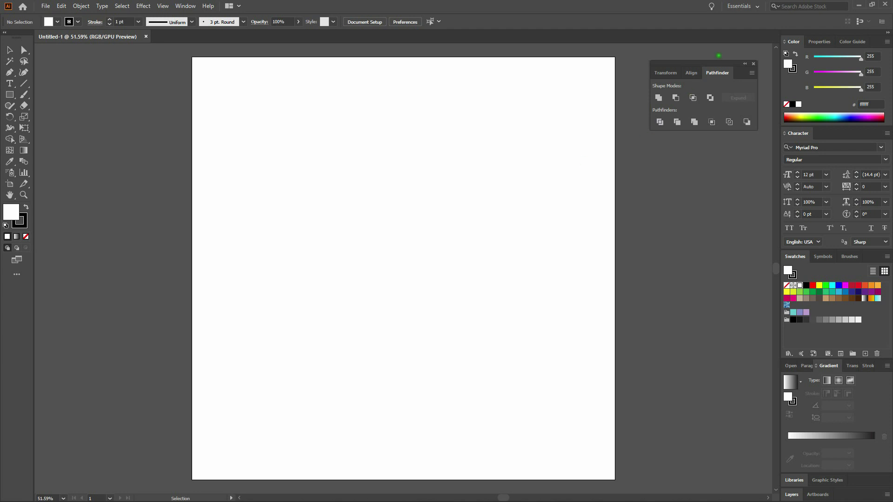
left_click(748, 8)
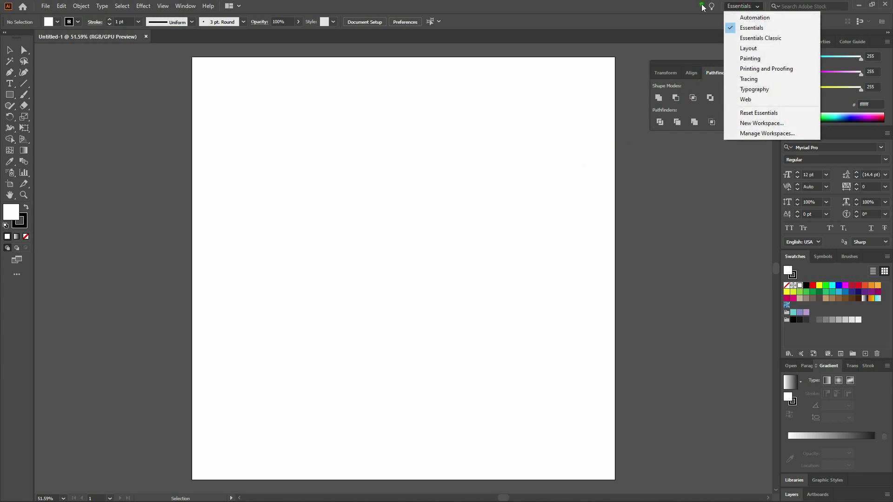
left_click(683, 6)
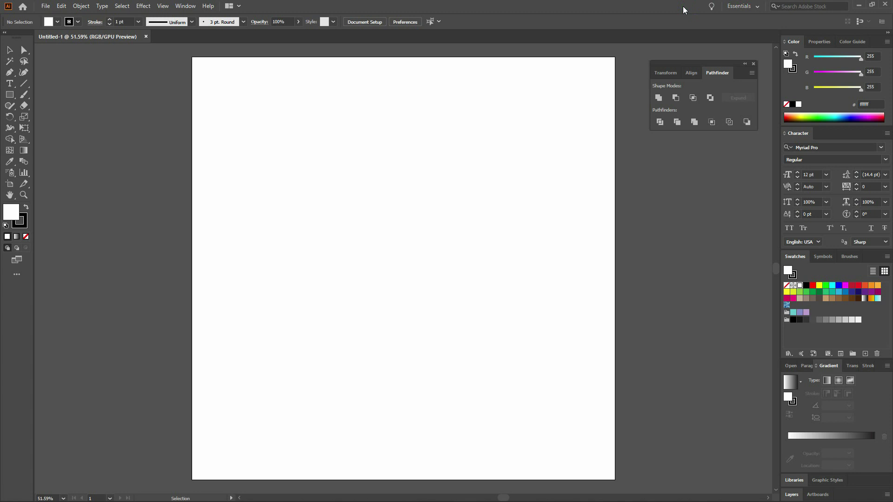
left_click(163, 5)
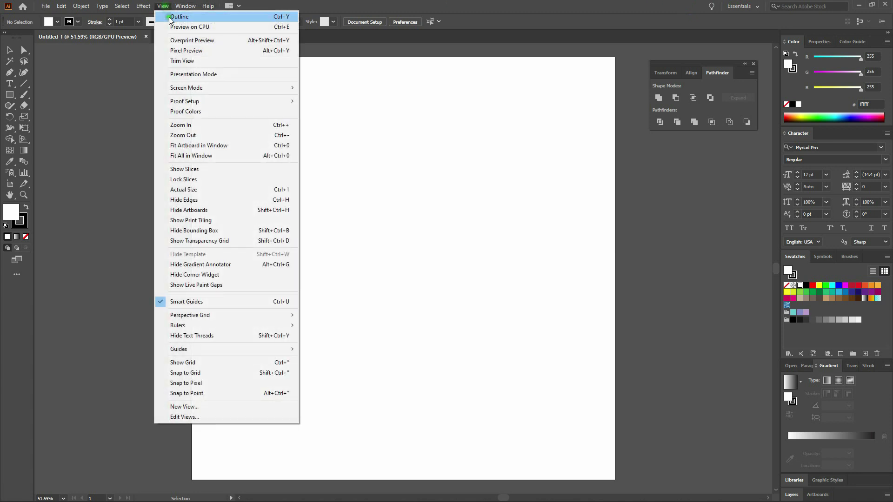
left_click(233, 301)
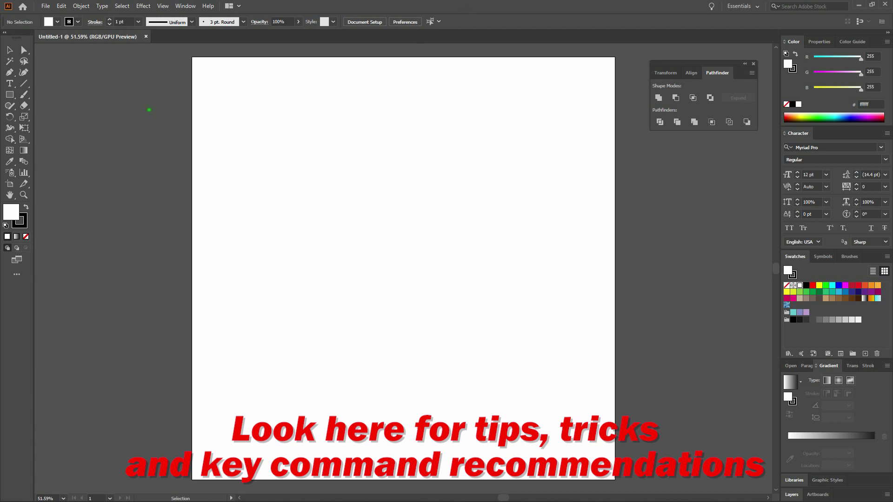
Step: Draw a 1000 × 1000 pt square covering the whole artboard, filled with black (000000) and with no stroke
left_click(10, 95)
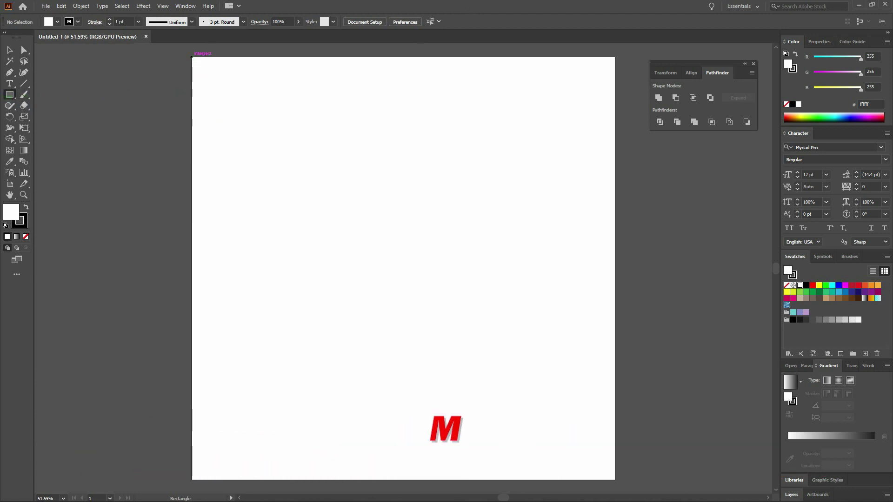
mouse_move(192, 57)
left_mouse_down()
mouse_move(211, 95)
mouse_move(388, 252)
mouse_move(535, 424)
mouse_move(614, 478)
left_mouse_up()
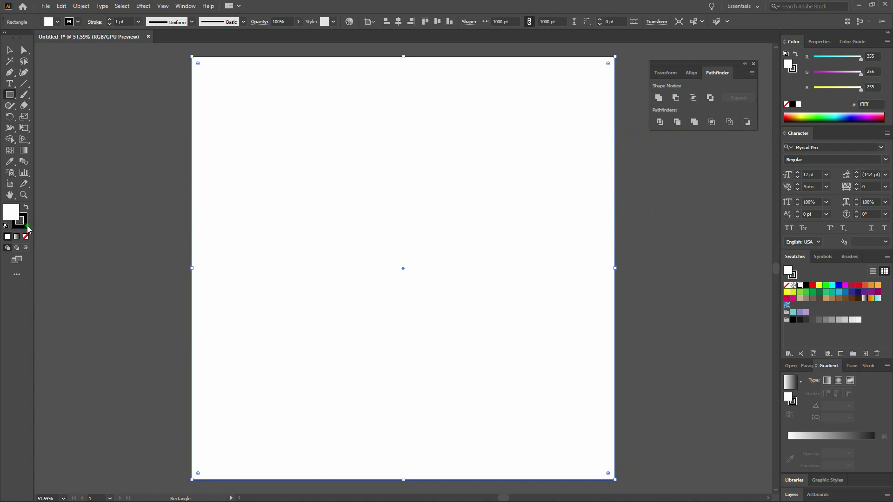
double_click(12, 212)
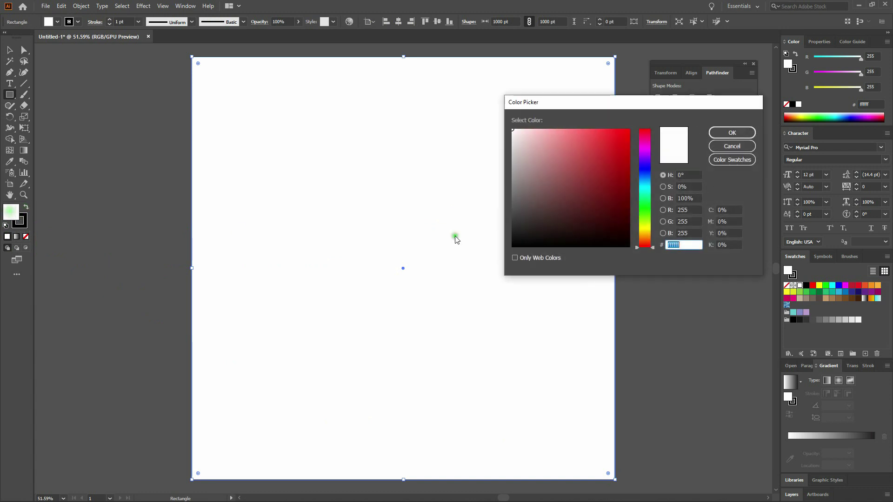
type("000000")
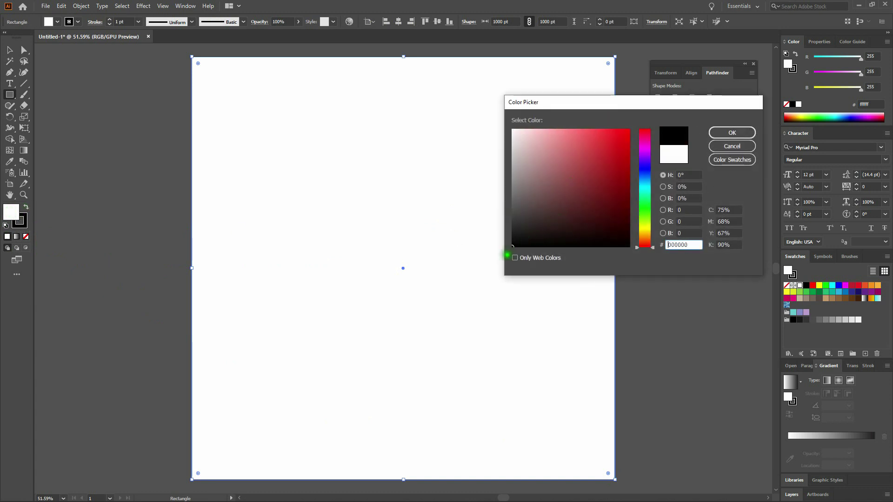
left_click(743, 133)
left_click(21, 226)
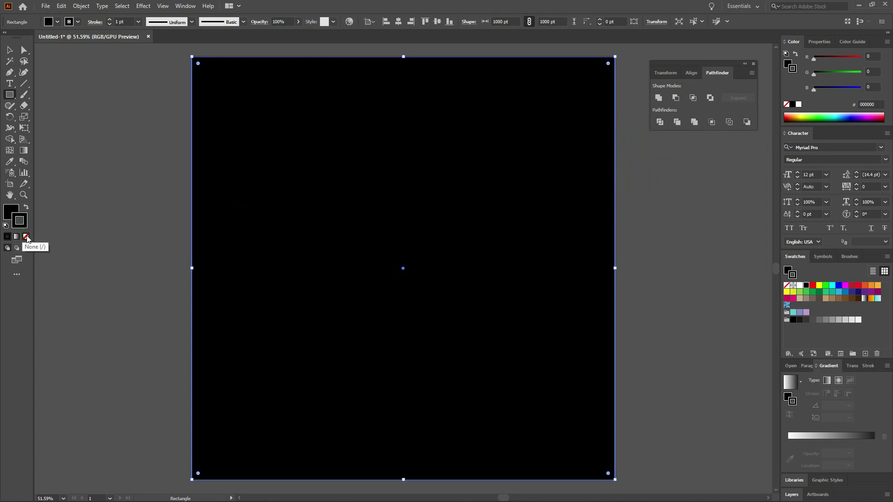
left_click(26, 238)
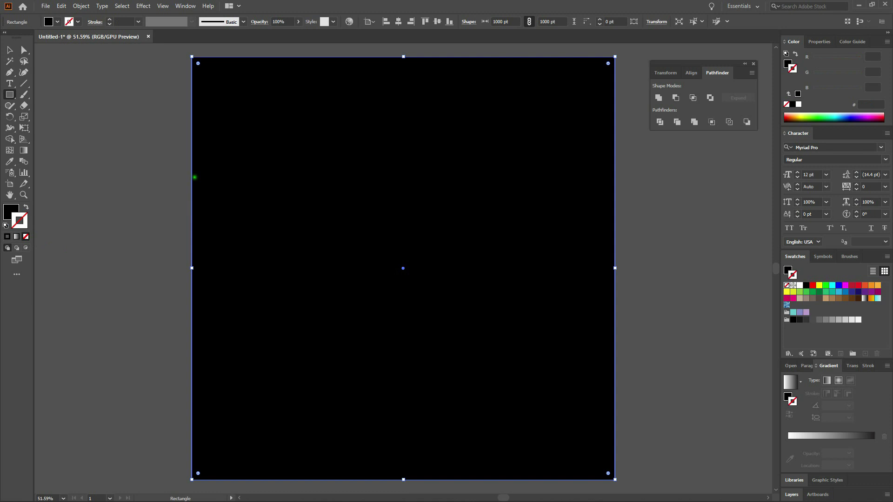
Step: Lock the black background square
left_click(81, 5)
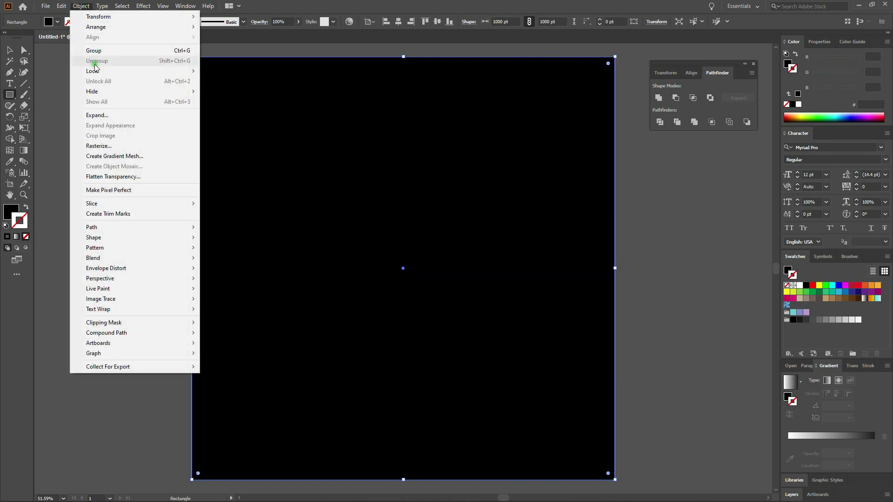
mouse_move(112, 72)
left_click(261, 74)
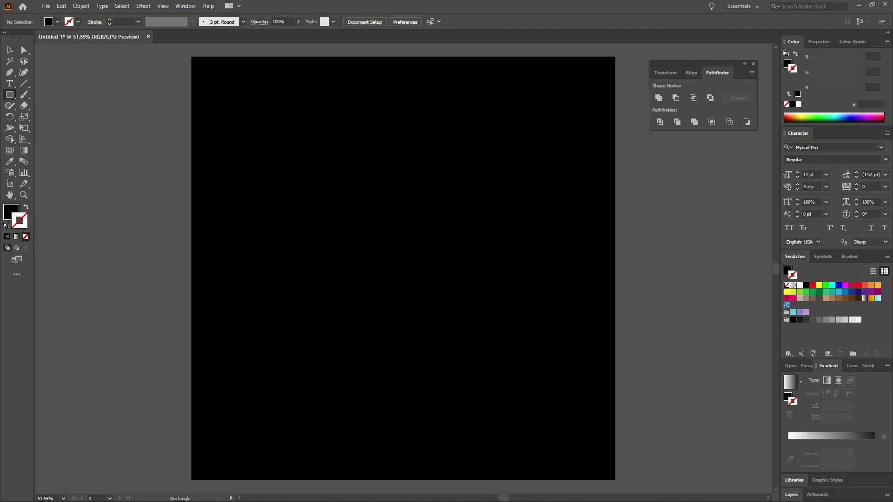
Step: Create a rectangle 200 pt wide and 200 pt high near the middle of the artboard
left_click(396, 233)
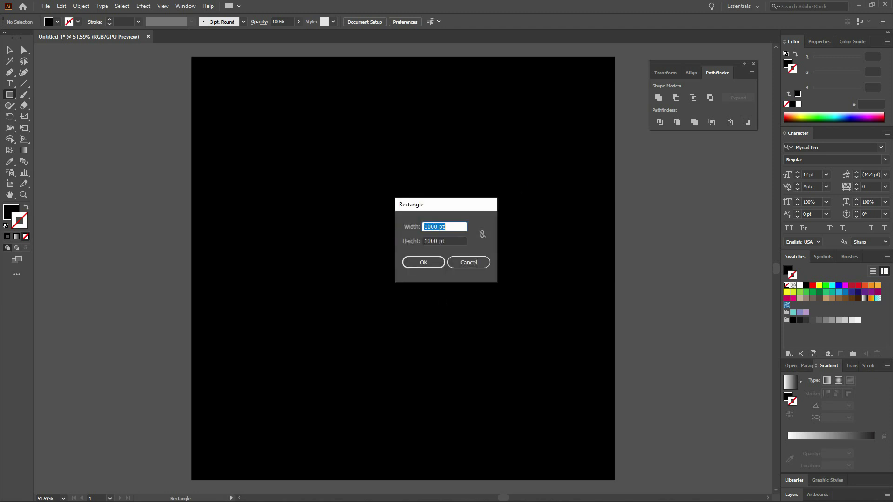
type("200")
key("Tab")
type("200")
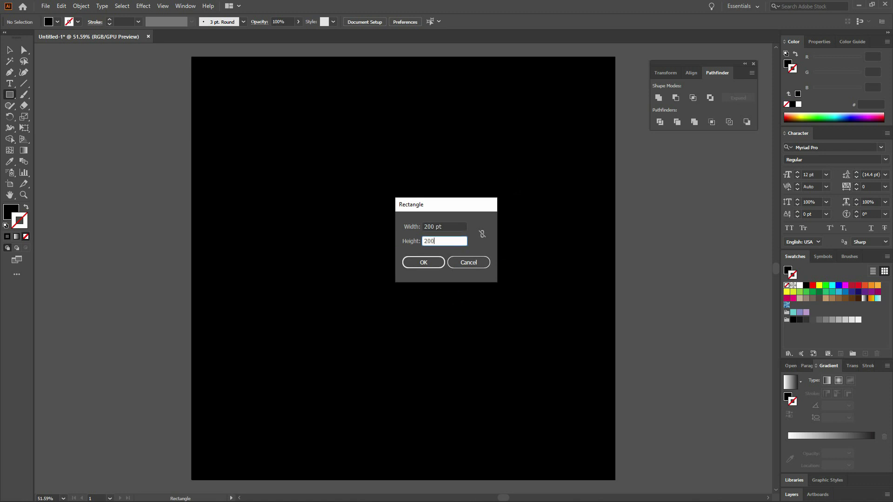
key("Return")
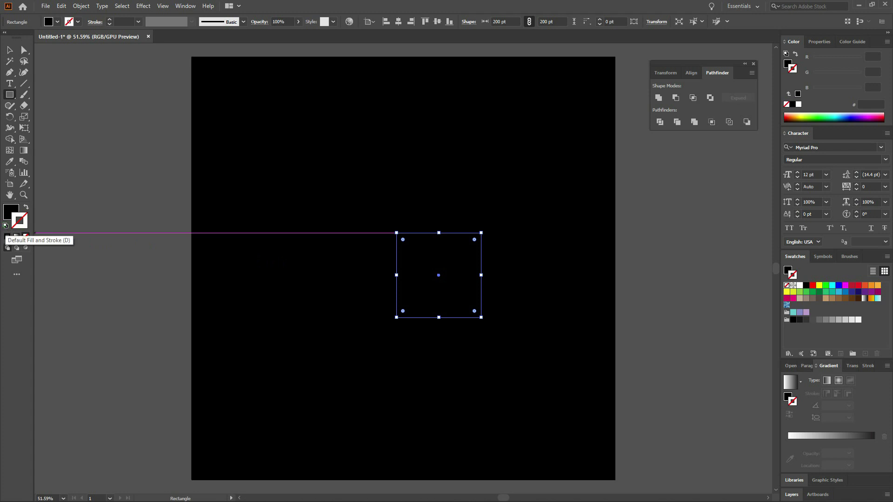
Step: Give the small square the default fill and stroke, and centre it horizontally and vertically on the artboard
left_click(6, 226)
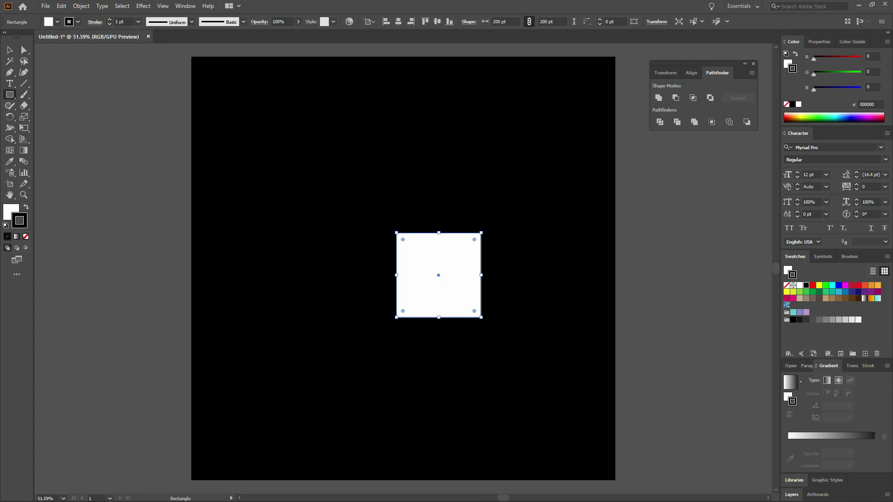
left_click(400, 22)
left_click(437, 22)
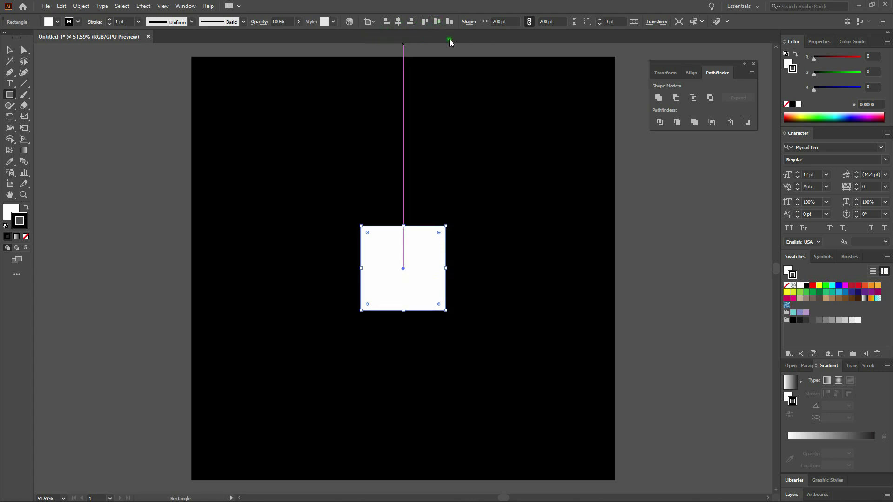
left_click(188, 7)
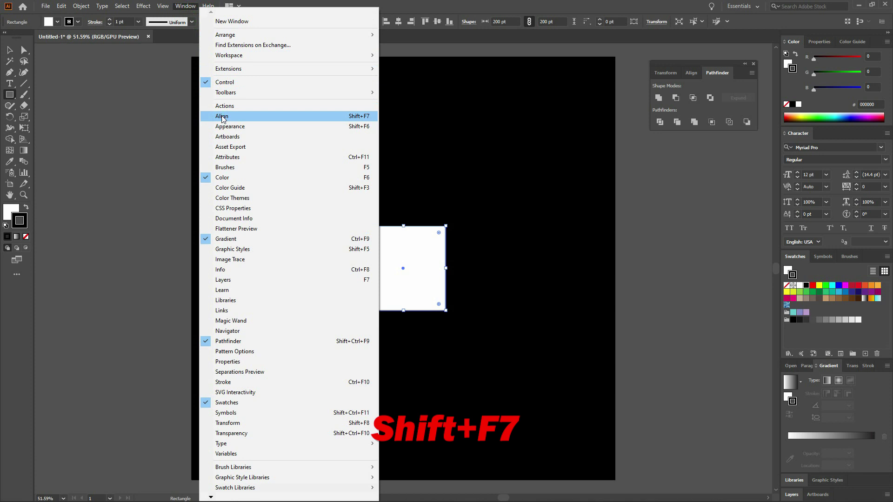
left_click(435, 5)
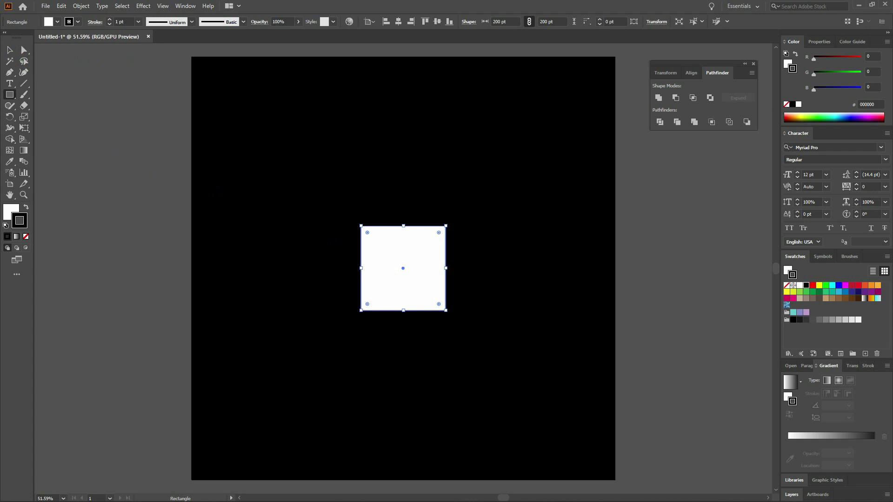
Step: Apply the white-to-black linear gradient to the small square's fill, with the Gradient tool active
left_click(24, 150)
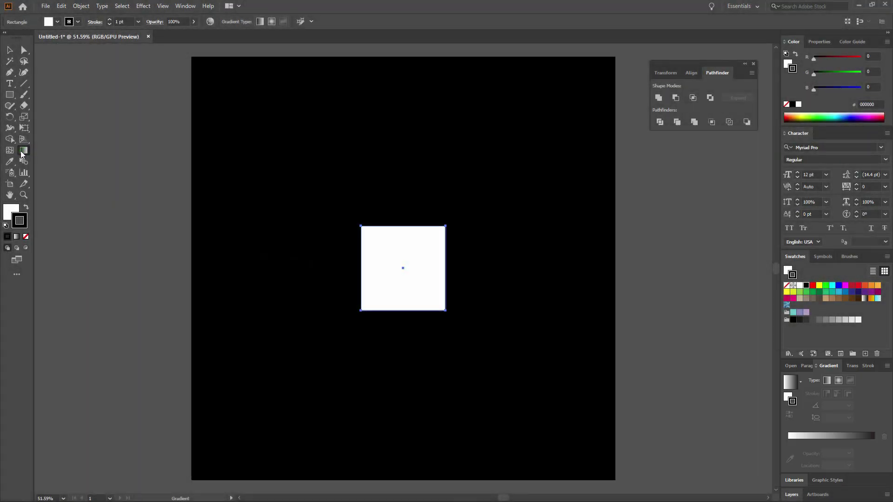
left_click(21, 154)
left_click(185, 5)
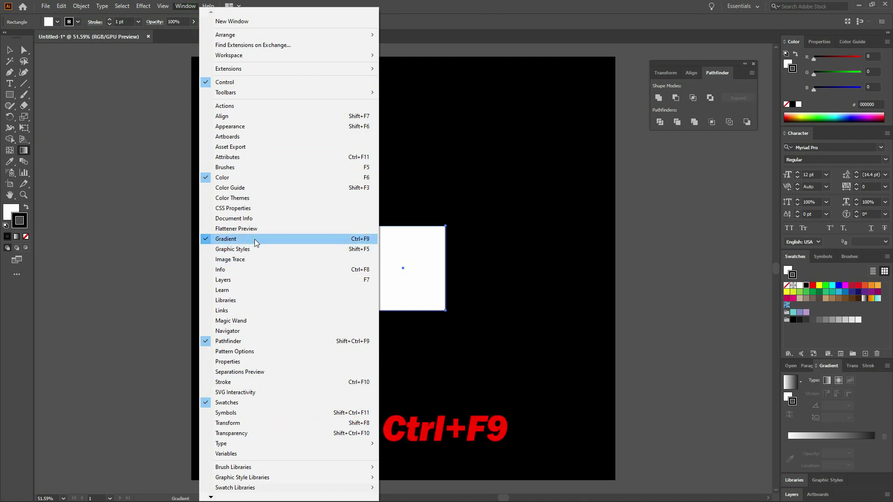
left_click(422, 8)
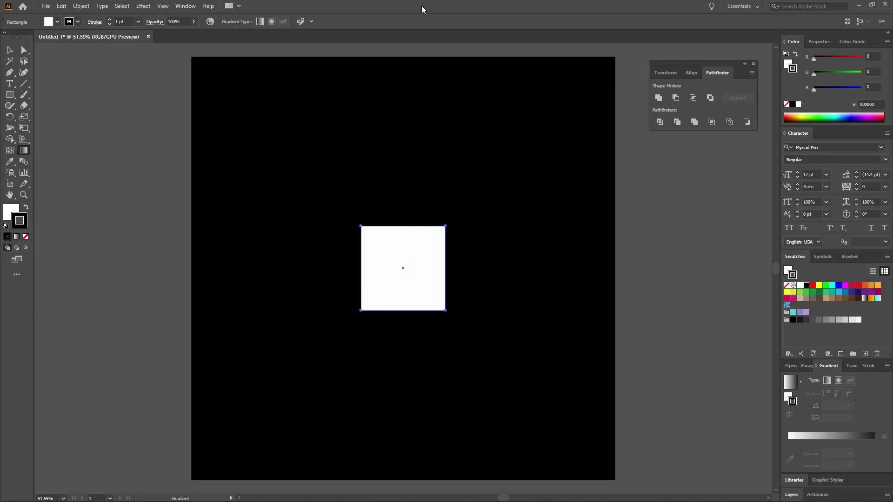
left_click(10, 212)
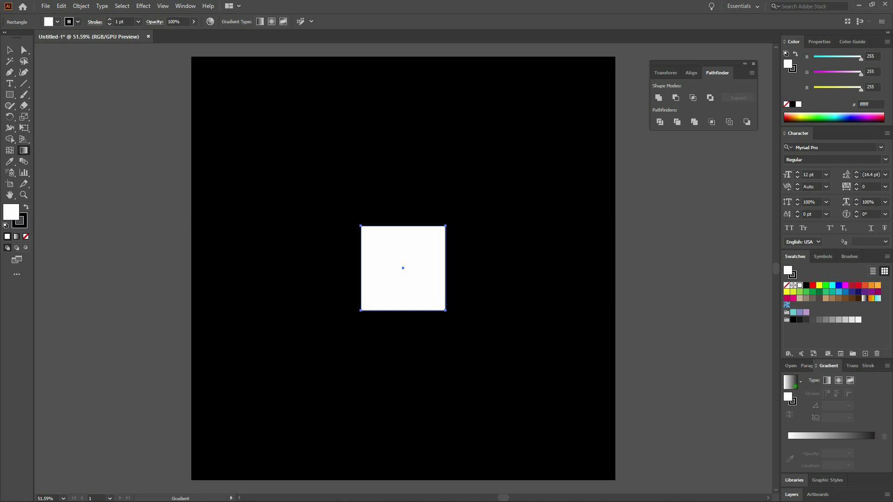
left_click(790, 383)
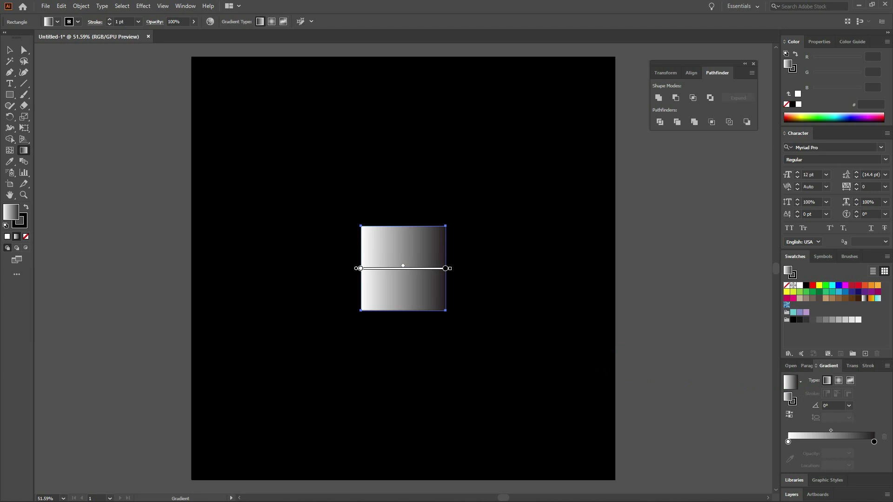
Step: Try the Gold Dust preset on the square's fill, undo it, and try the radial gradient type
left_click(799, 381)
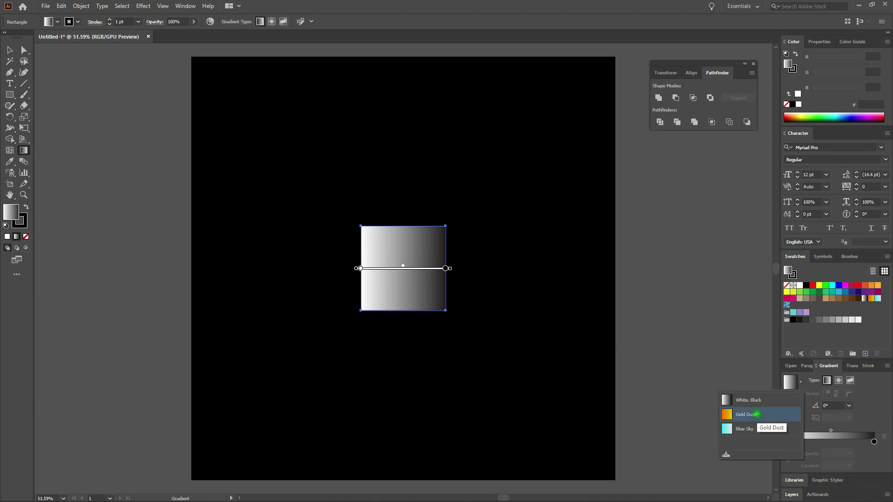
left_click(757, 413)
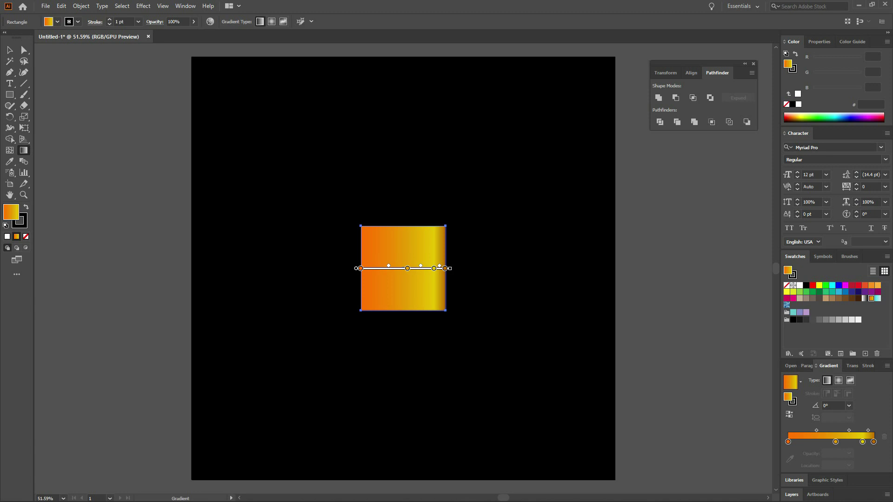
key("ctrl+z")
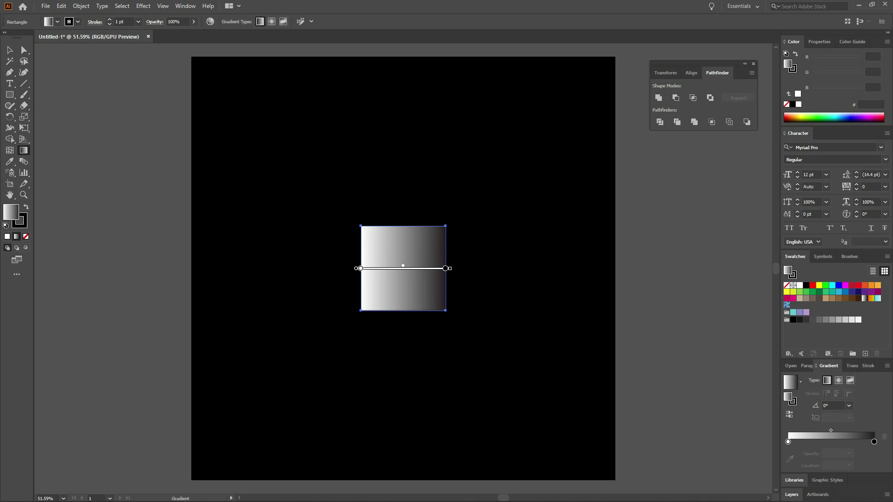
left_click(839, 383)
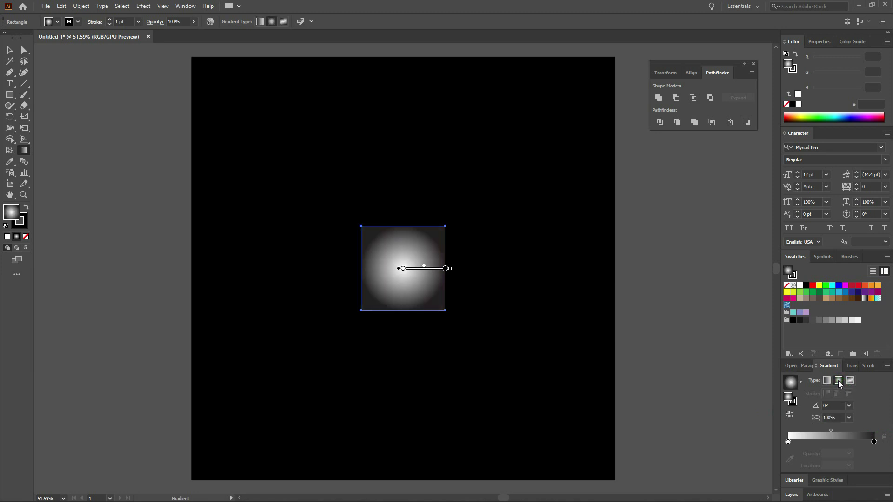
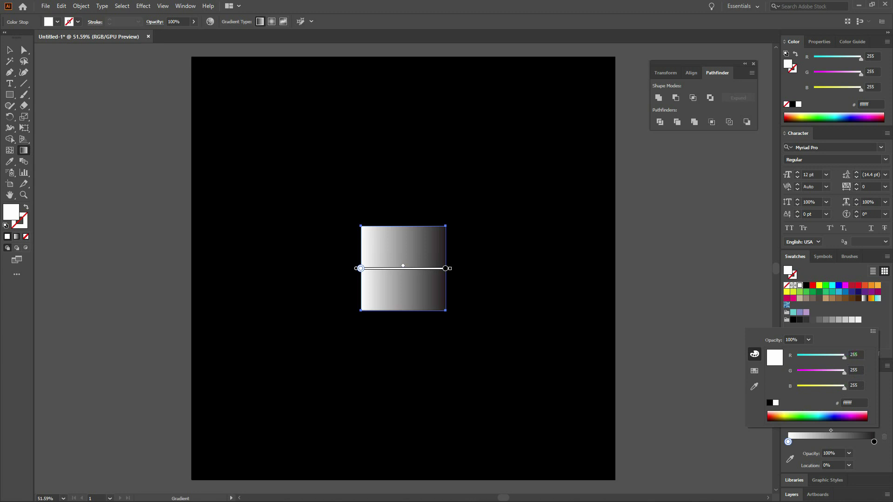
Step: Set the starting colour stop of the square's linear gradient to bf0060
left_click(854, 355)
left_click(855, 370)
left_click(855, 386)
left_click(846, 403)
left_click(773, 417)
left_click(819, 418)
left_click(859, 417)
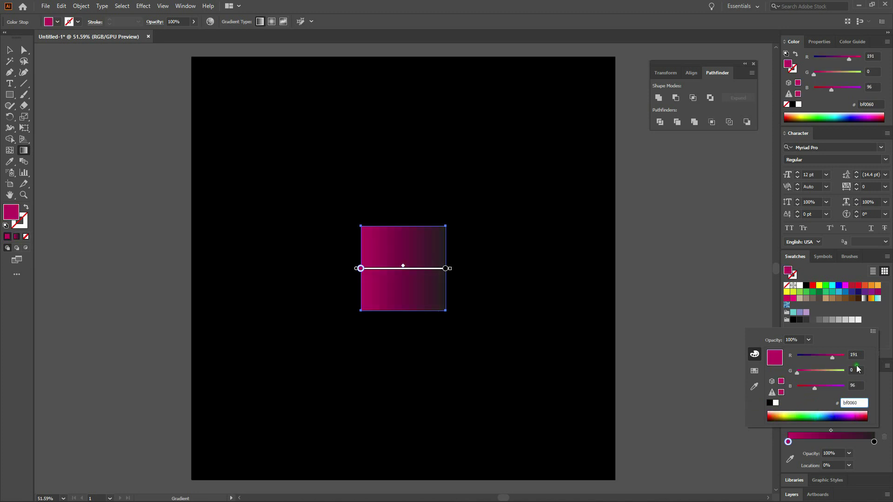
Step: Recolour the gradient's starting colour stop with the RGB Red swatch and move it to about 42%
left_click(754, 372)
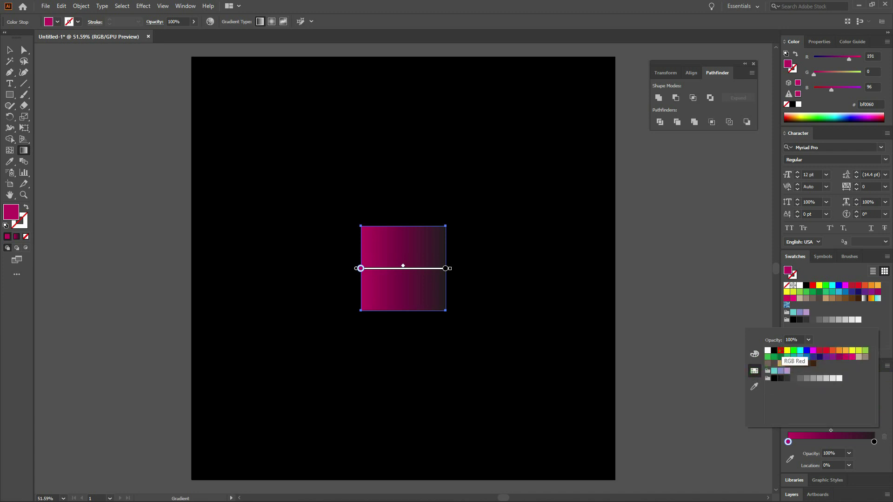
left_click(780, 351)
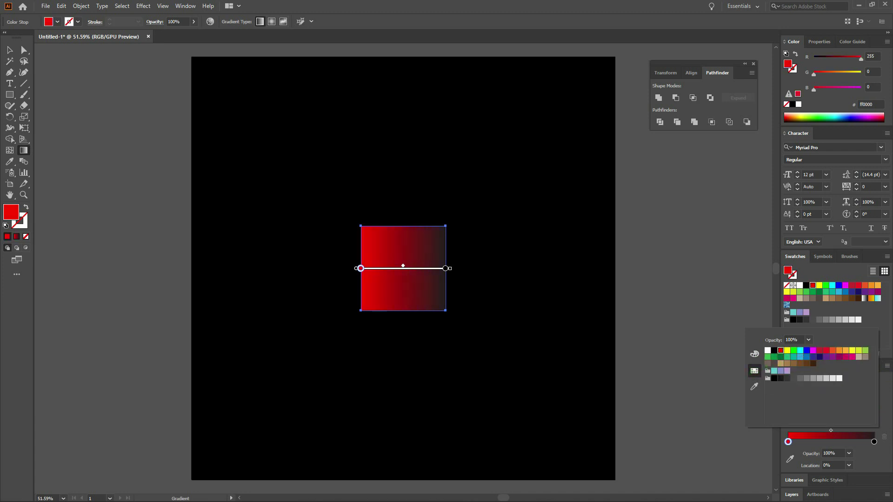
left_click(732, 303)
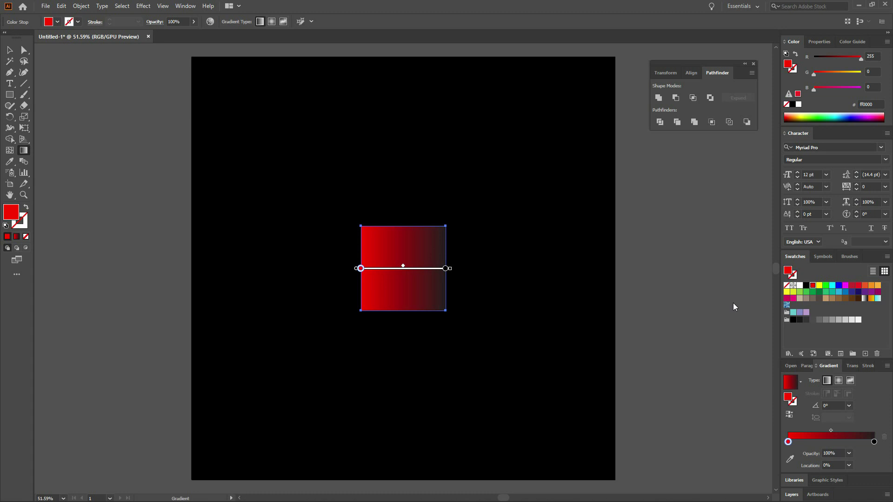
left_click(788, 442)
left_click_drag(788, 442, 824, 447)
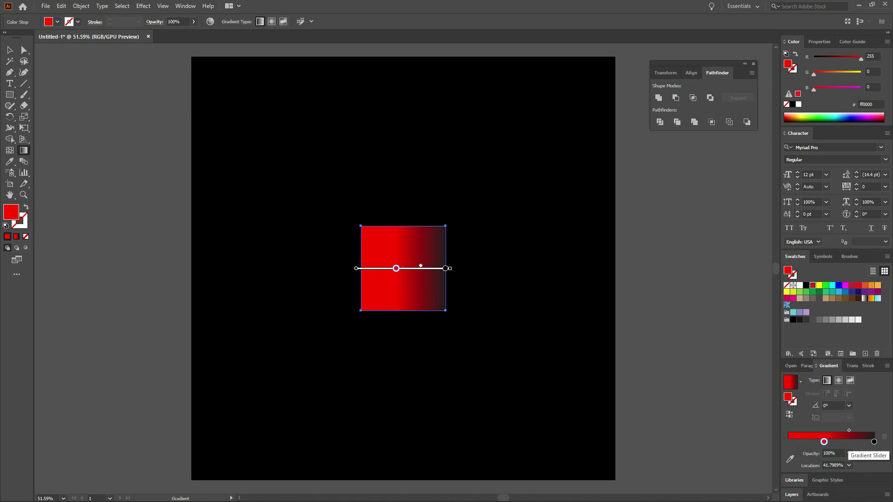
Step: Add a colour stop at about 69% between the red and black stops and colour it white
left_click(847, 441)
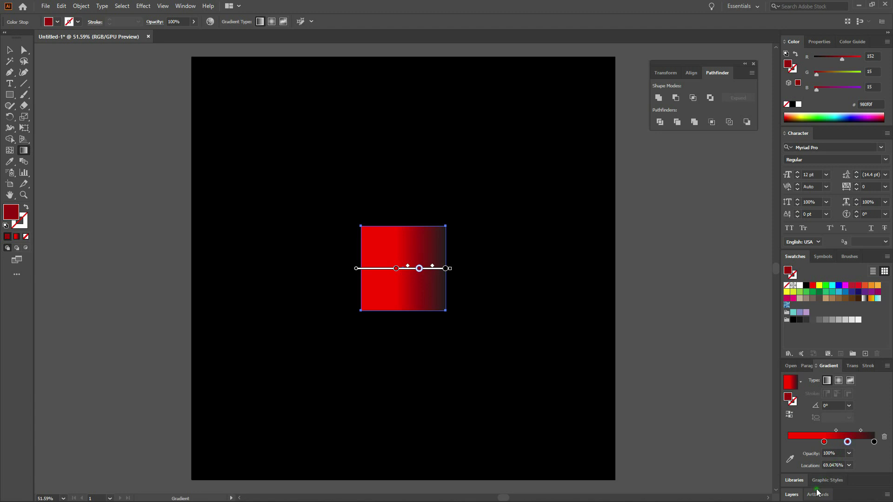
double_click(848, 441)
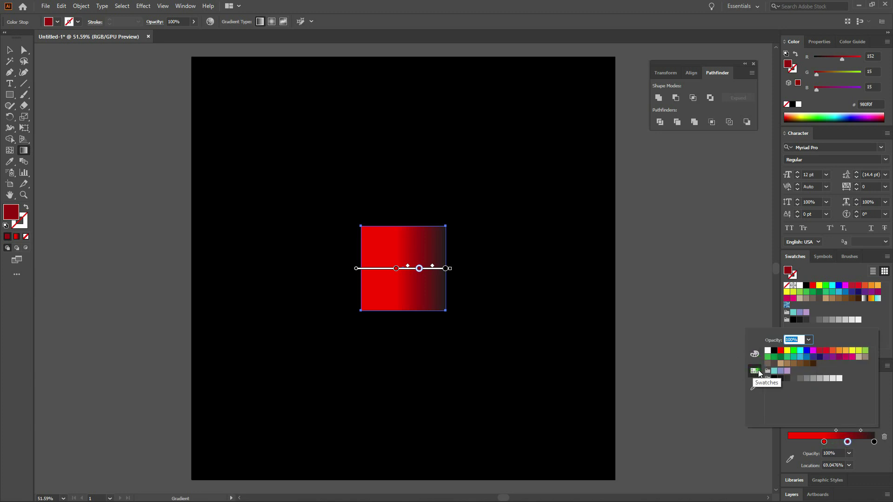
left_click(767, 350)
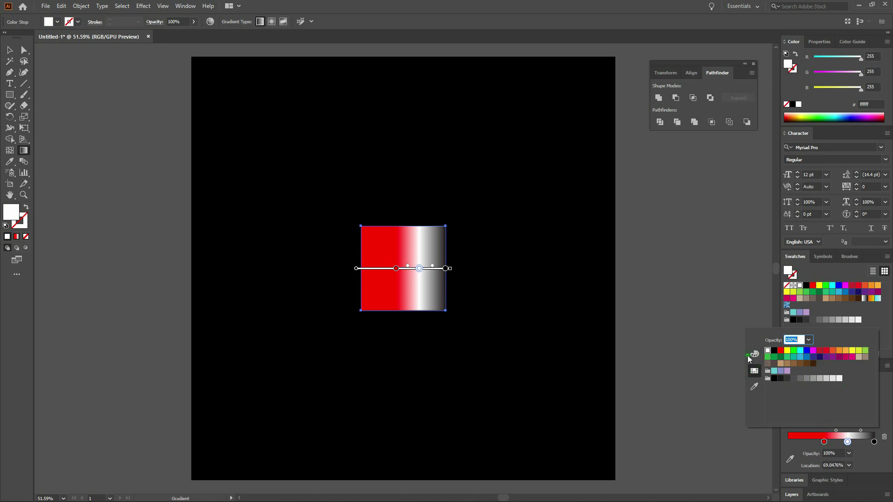
left_click(715, 344)
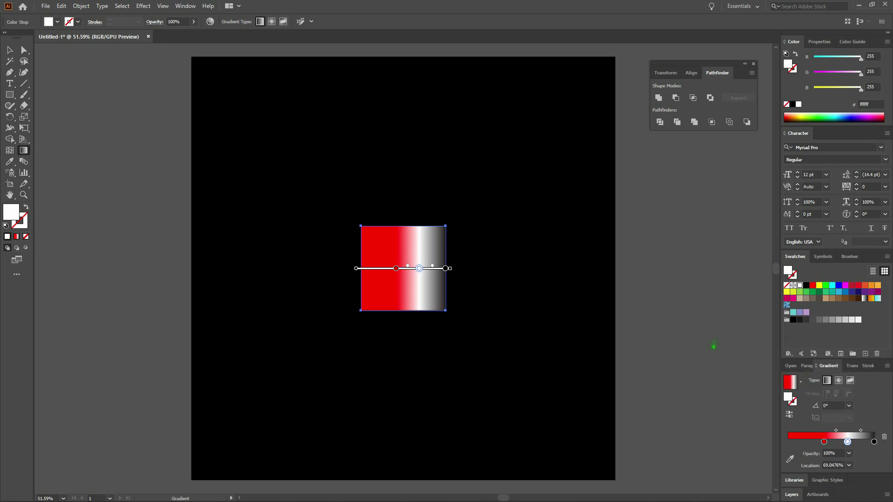
Step: Recolour the gradient's black end stop with the pure blue swatch (0000ff)
left_click(874, 442)
double_click(874, 441)
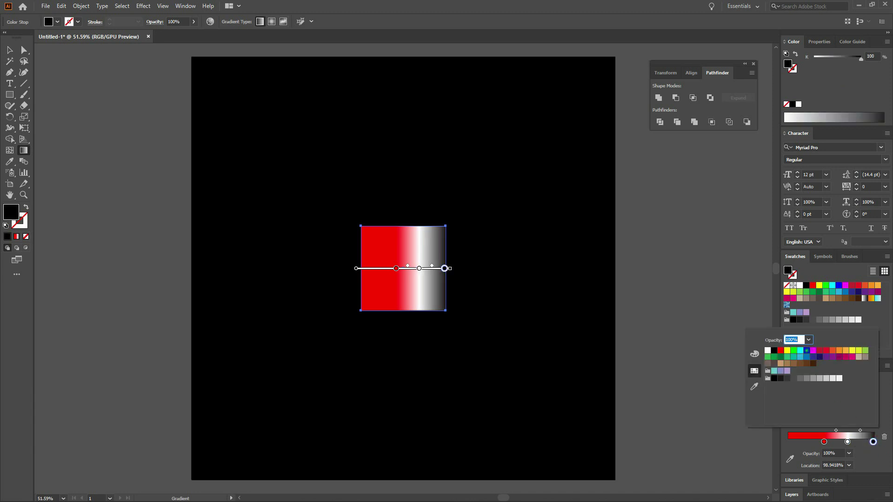
left_click(806, 351)
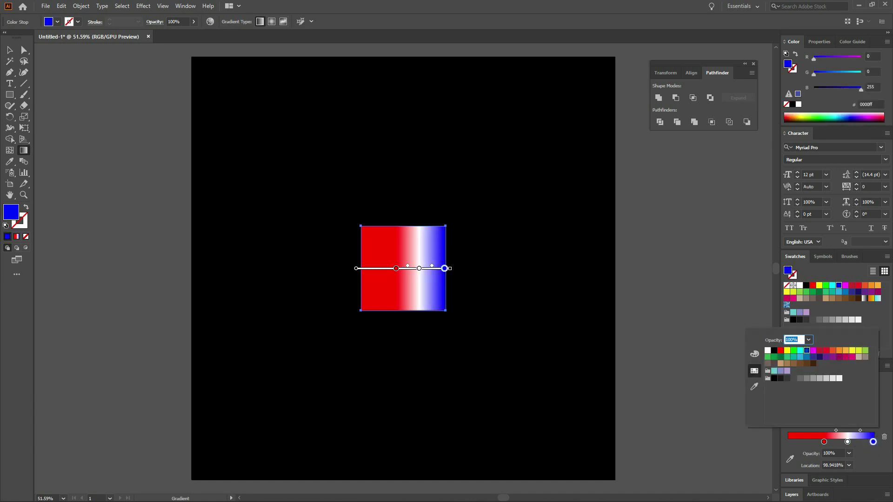
left_click(697, 318)
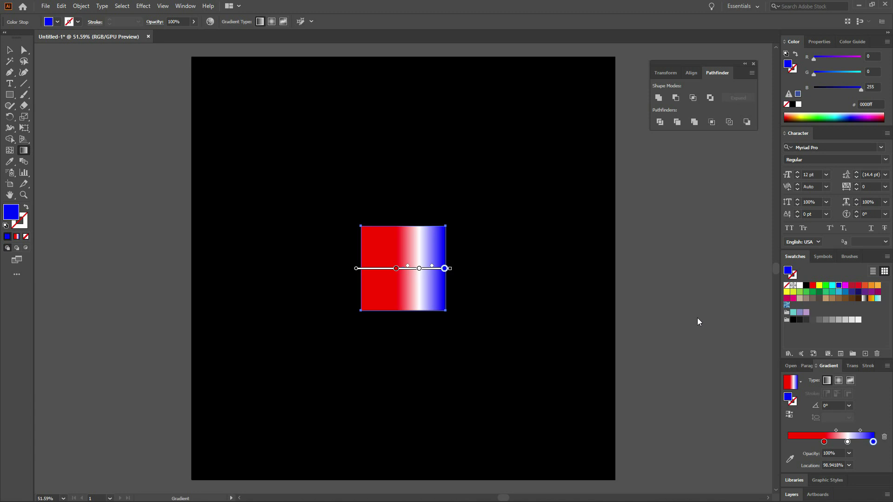
Step: Shift the white and blue stops to about 52% and 85%, and set the red stop's location to 33%
left_click(398, 268)
mouse_move(395, 268)
left_mouse_down()
mouse_move(381, 268)
mouse_move(432, 268)
left_mouse_up()
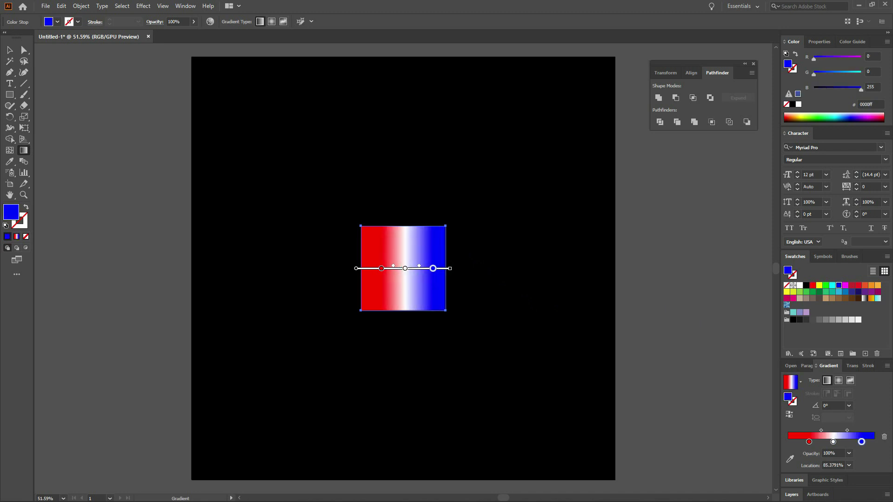
left_click(380, 268)
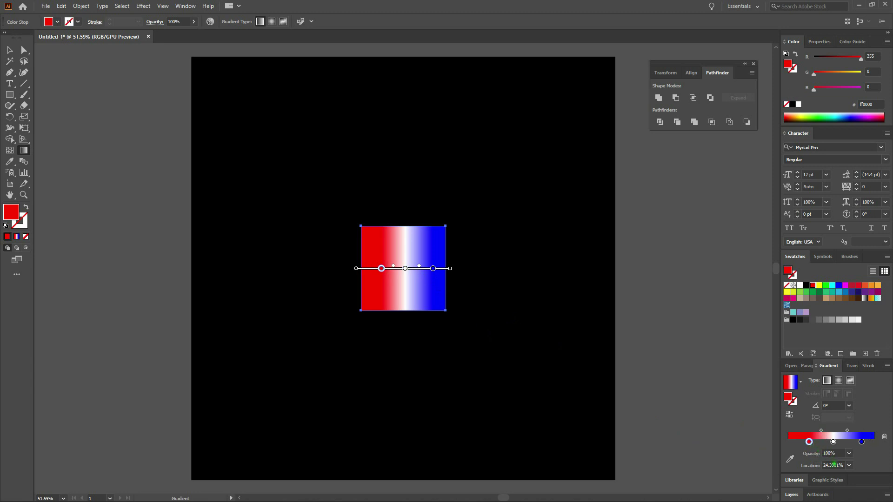
left_click(832, 466)
type("33")
key("Return")
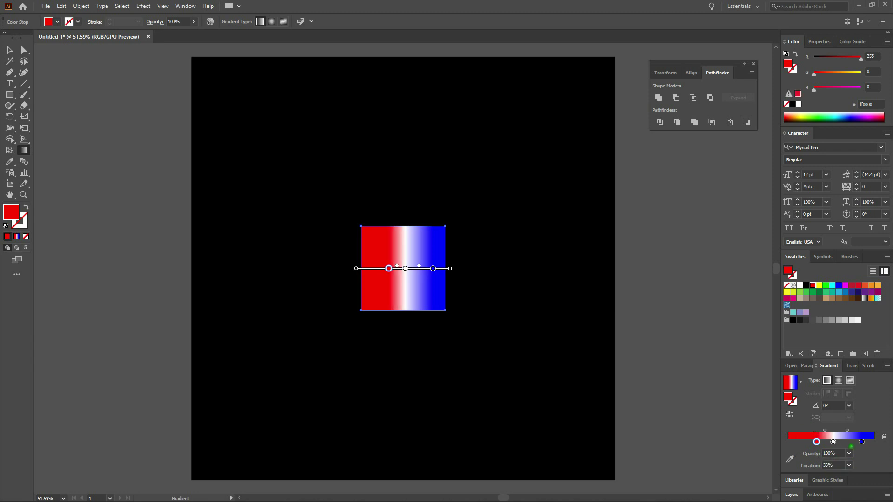
Step: Set the blue stop's location to 67% and nudge the midpoint between the red and white stops
left_click(862, 441)
left_click(834, 465)
double_click(833, 465)
type("67")
key("Return")
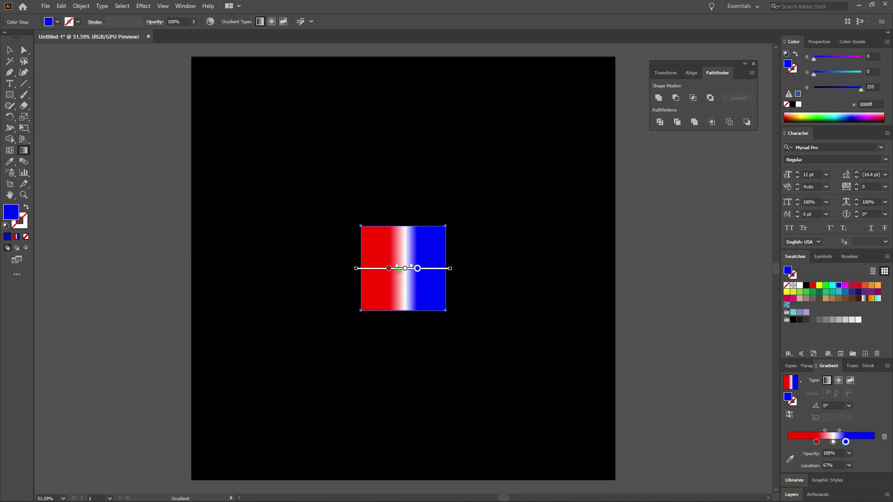
mouse_move(397, 265)
left_mouse_down()
mouse_move(389, 267)
mouse_move(397, 266)
left_mouse_up()
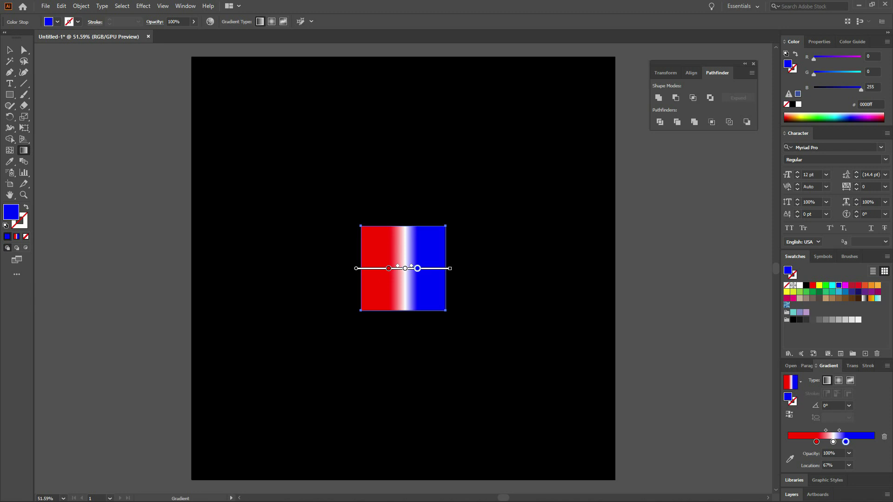
Step: Set the white colour stop's location to 33% to give the red band a hard edge
left_click(406, 268)
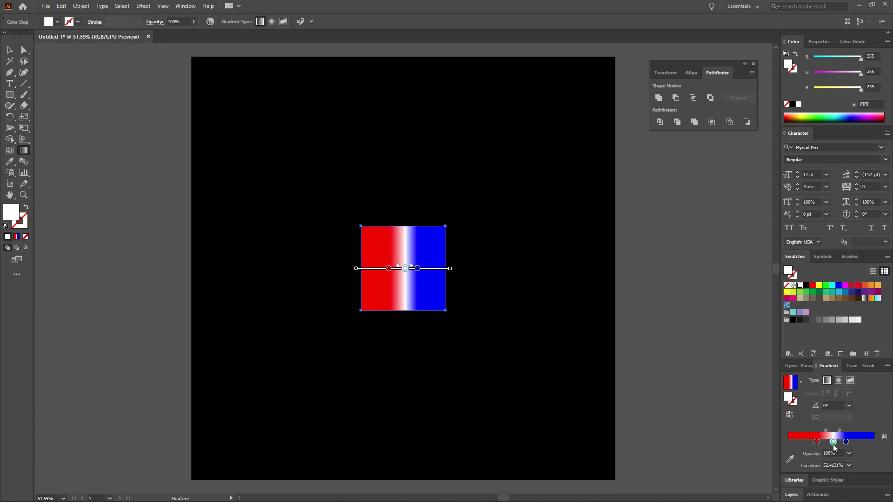
double_click(829, 465)
type("33")
key("Return")
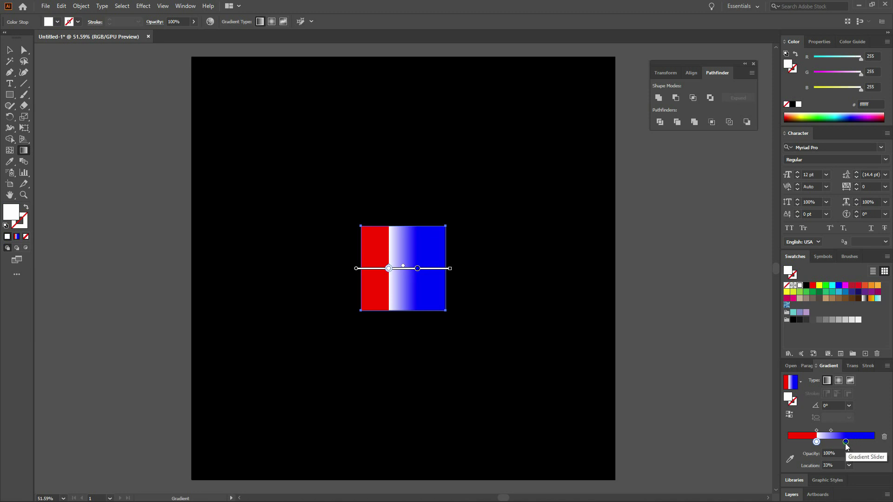
Step: Move the blue stop to about 51% and add a second blue stop located at 67%
left_click_drag(845, 442, 830, 443)
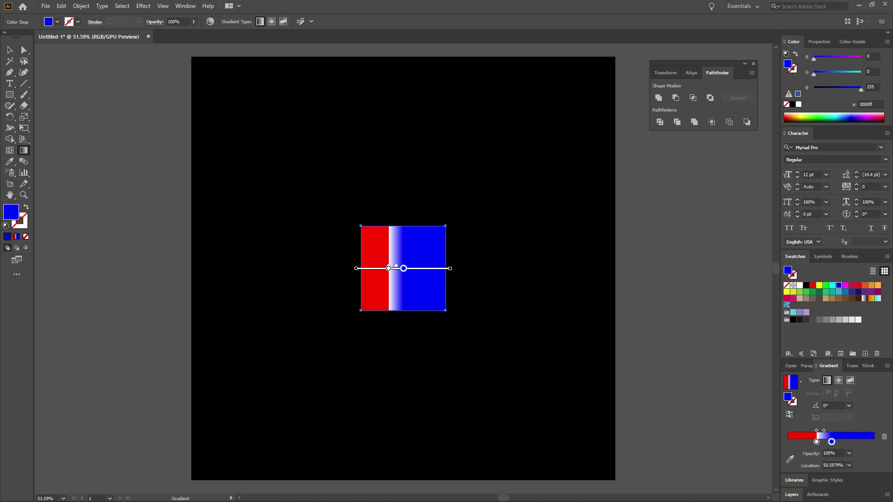
left_click(853, 442)
left_click(833, 465)
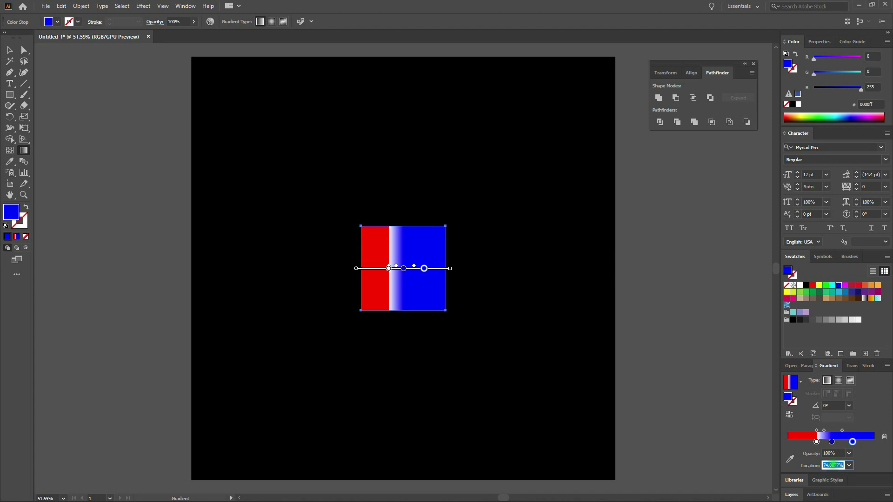
type("67")
key("Return")
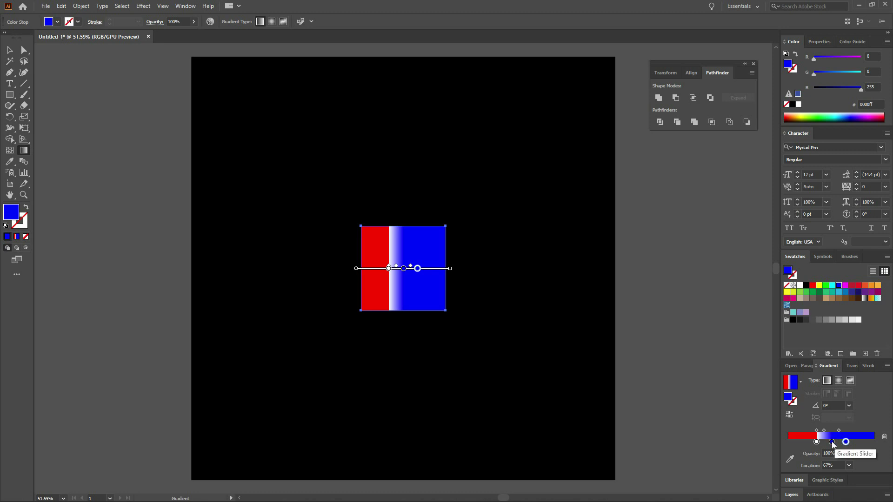
Step: Recolour the blue stop at about 51% white and set its location to 67%
double_click(832, 441)
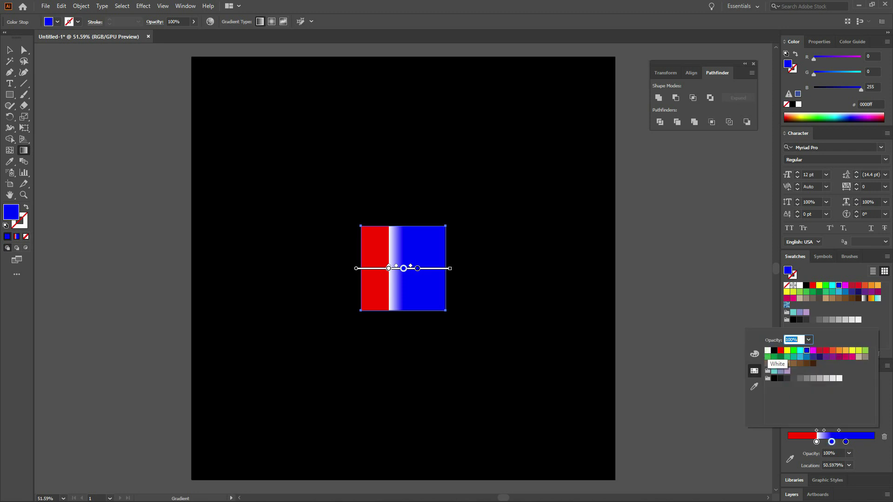
left_click(768, 350)
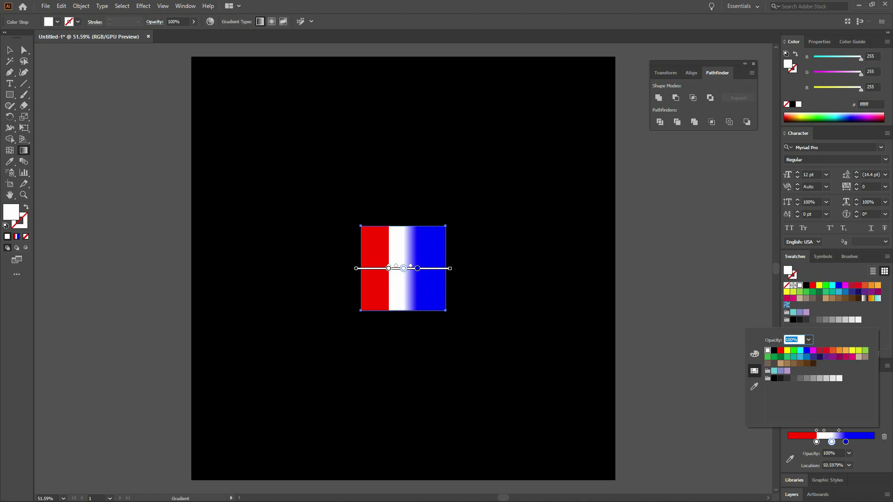
left_click(725, 319)
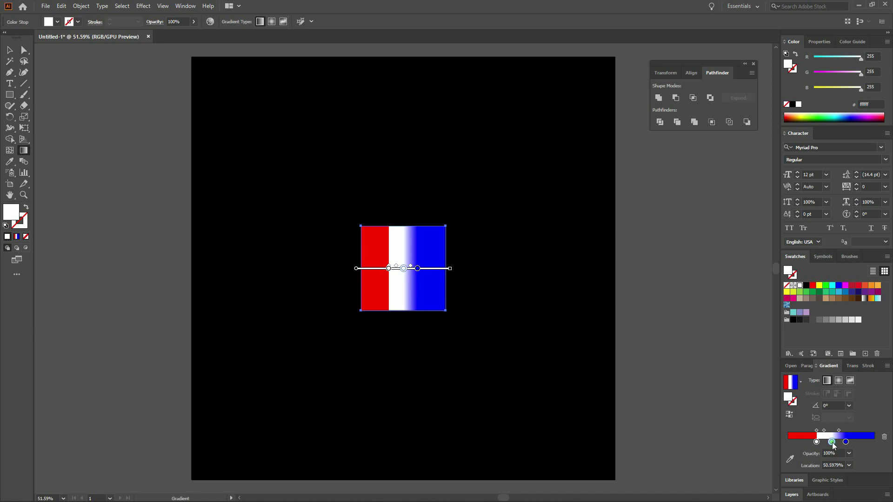
left_click(833, 465)
type("67")
key("Return")
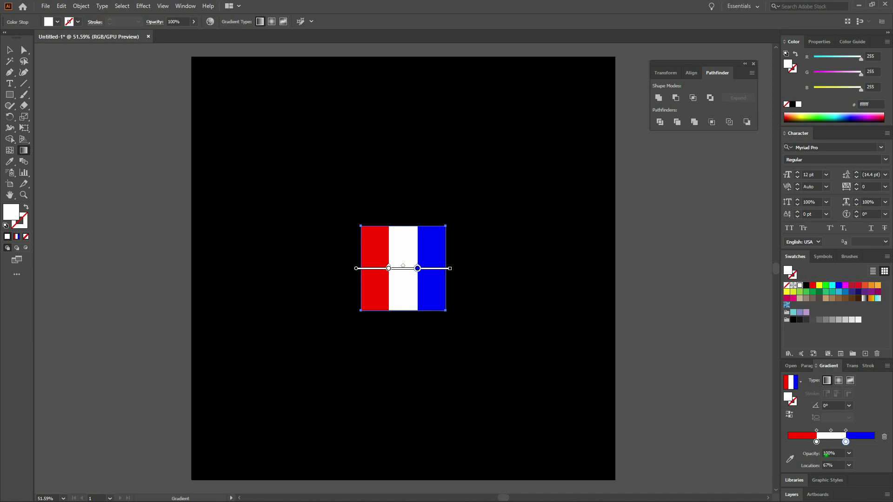
Step: Save the red, white and blue gradient as a swatch named French Flag and check it in the gradient presets
left_click(800, 384)
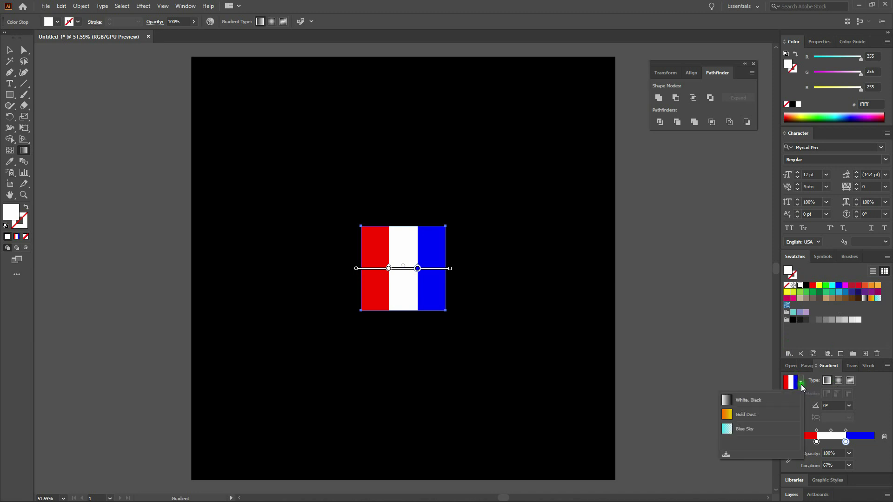
left_click(724, 454)
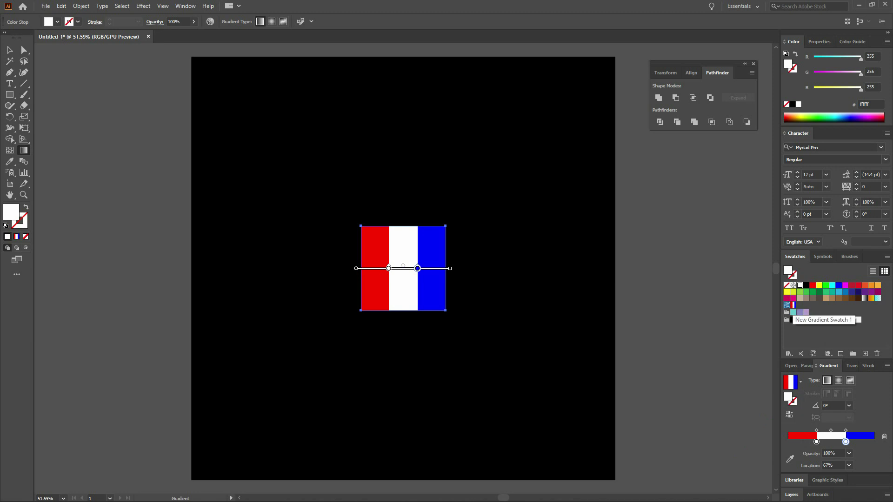
left_click(792, 305)
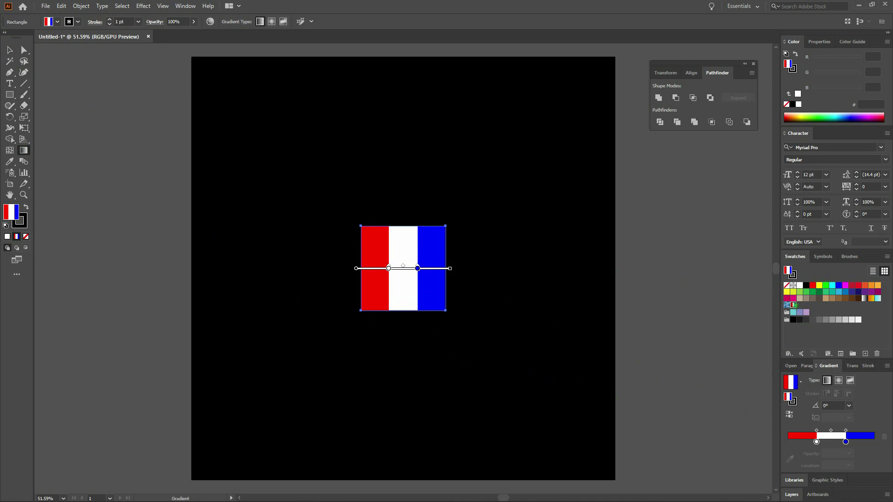
double_click(792, 305)
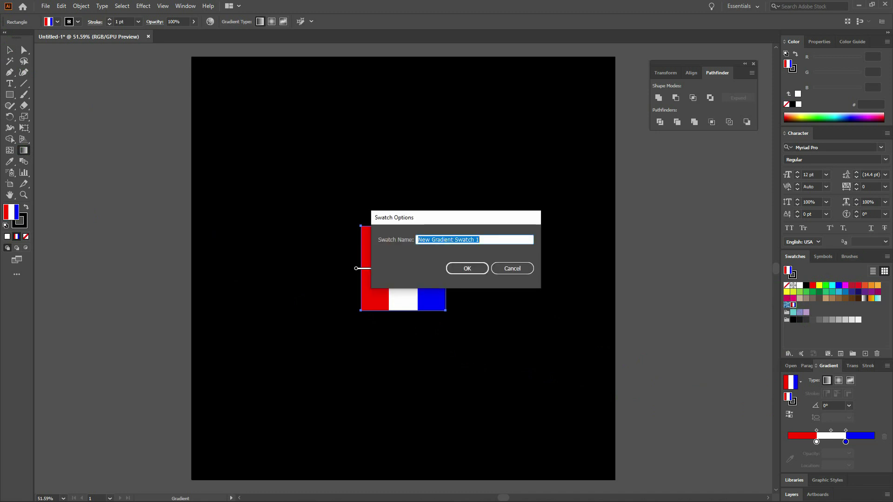
type("French")
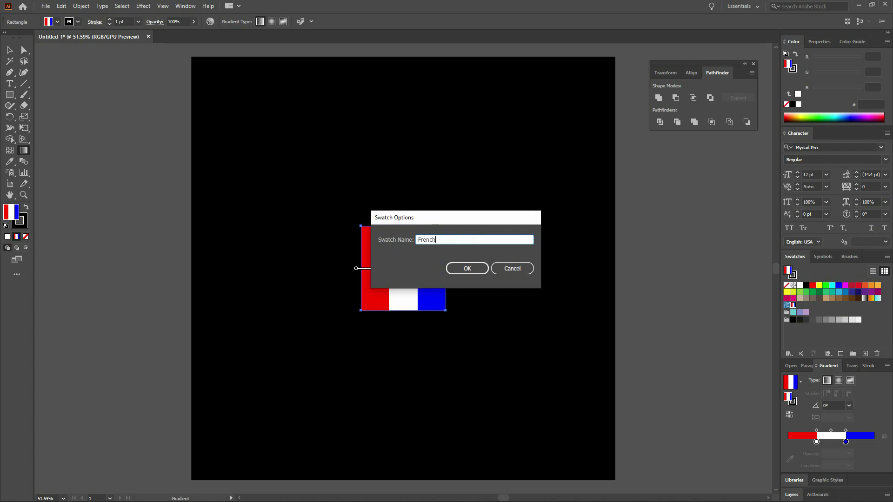
type(" Flag")
key("Return")
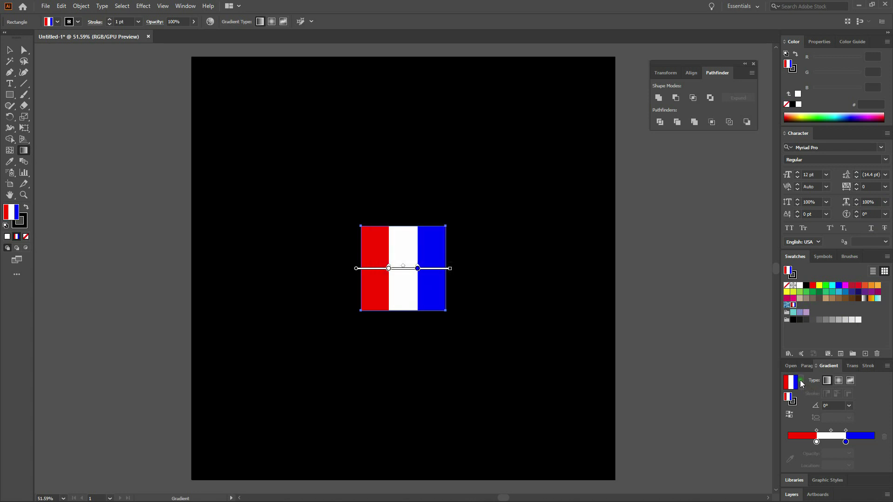
left_click(800, 380)
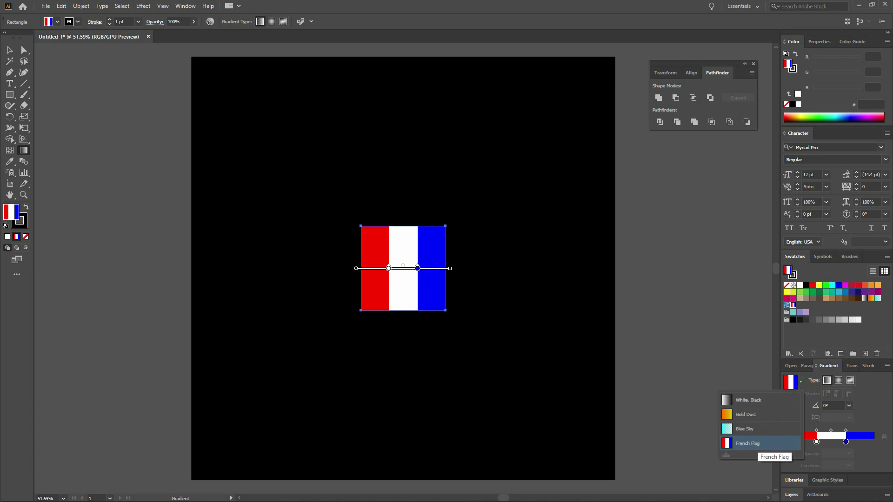
left_click(737, 356)
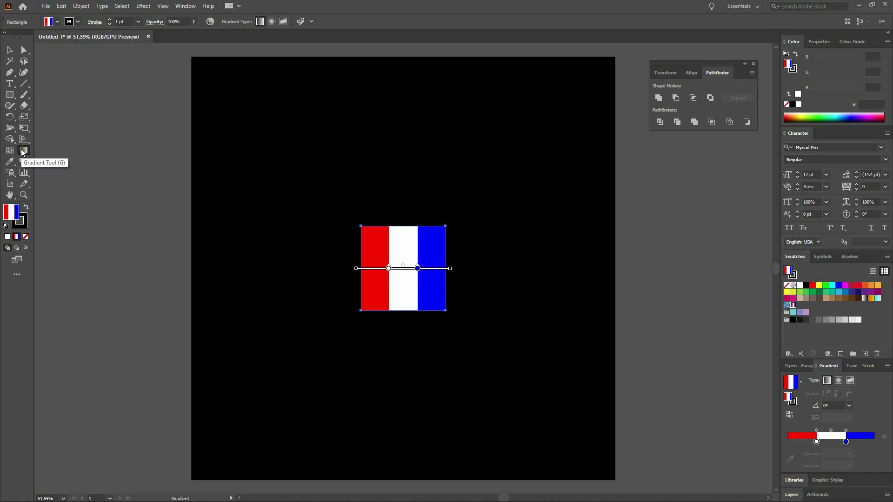
Step: Redraw the square's gradient diagonally with the Gradient tool, ending with a short span angled at about 37°
left_click_drag(375, 328, 492, 225)
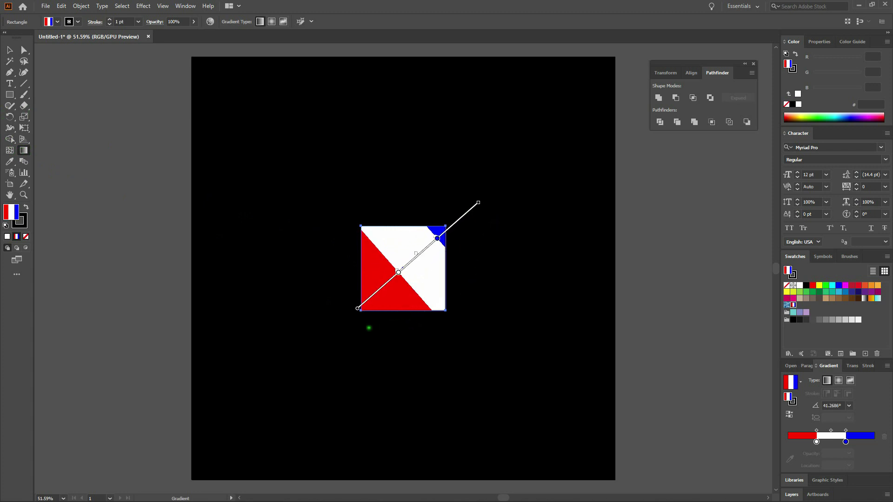
left_click_drag(379, 305, 413, 278)
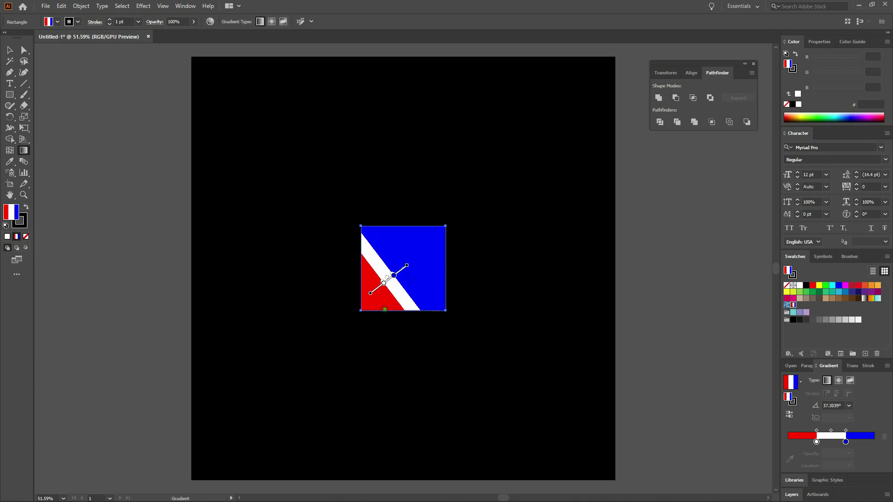
Step: Try a longer gradient across the square at about 45°, and undo the diagonal redraws back to the horizontal gradient
left_click_drag(356, 312, 487, 184)
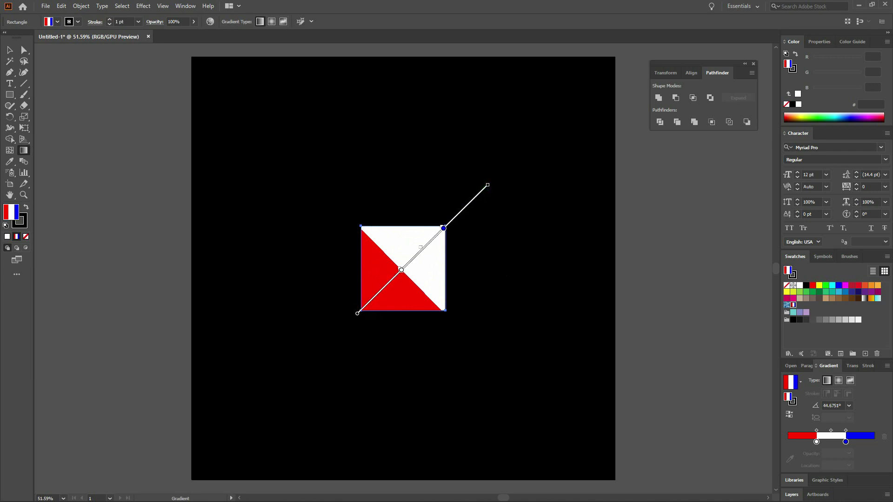
key("ctrl+z")
key("ctrl+z")
key("ctrl+z")
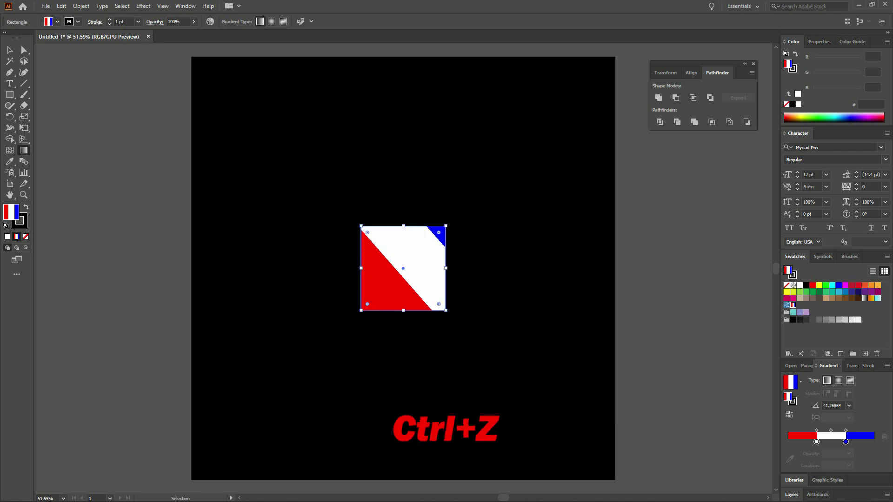
key("g")
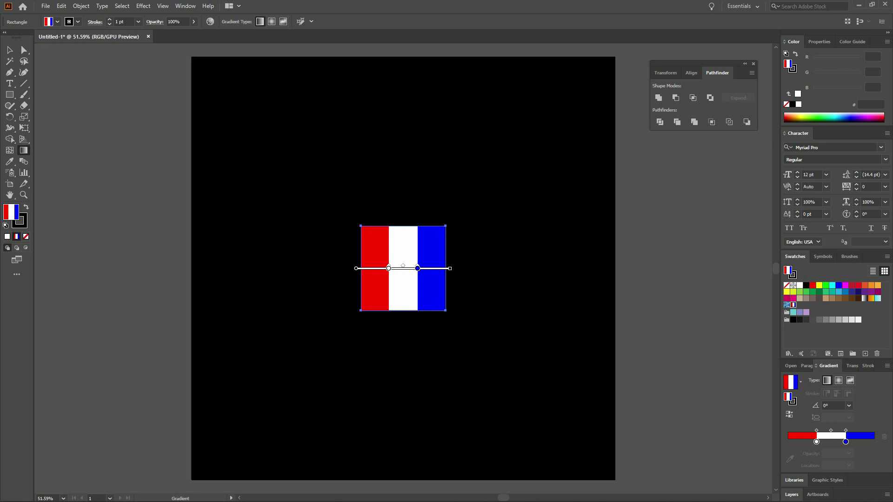
Step: Try a 45° diagonal gradient across the square, preview it with the square deselected, and undo it
mouse_move(367, 307)
left_mouse_down()
mouse_move(459, 225)
mouse_move(438, 189)
mouse_move(392, 180)
mouse_move(285, 211)
mouse_move(261, 249)
mouse_move(251, 293)
mouse_move(345, 367)
mouse_move(459, 238)
left_mouse_up()
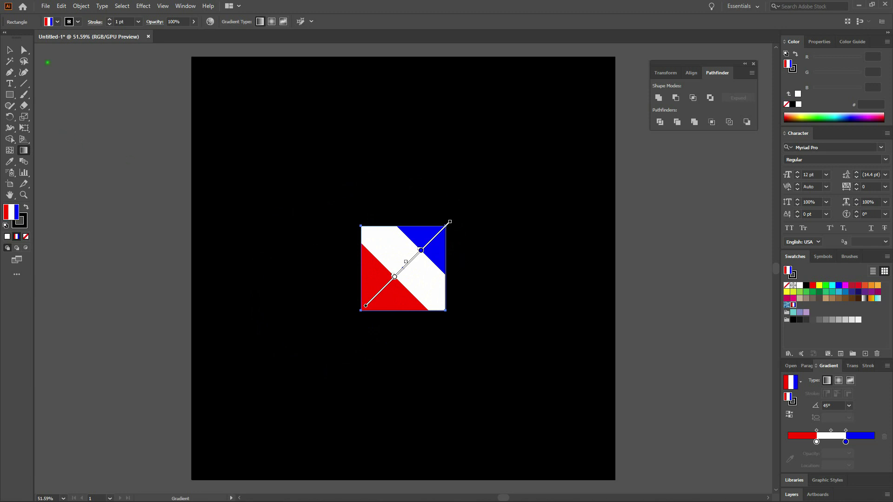
left_click(10, 49)
left_click(405, 166)
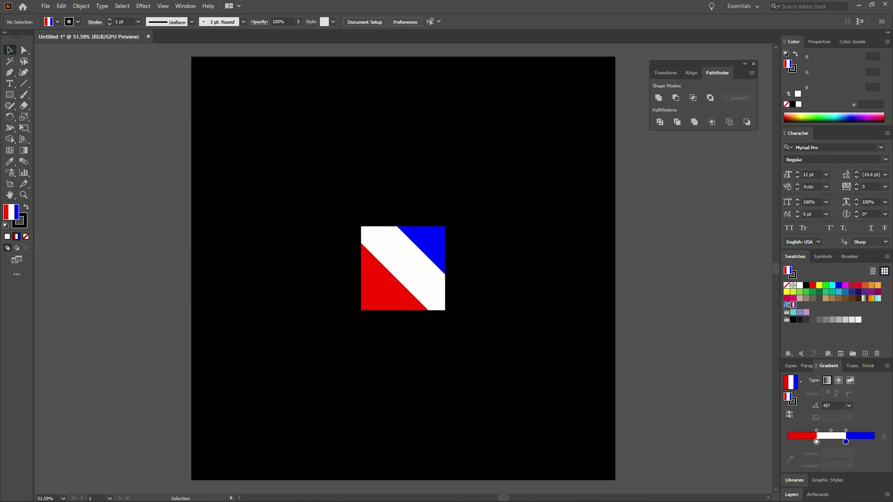
key("ctrl+a")
left_click(23, 151)
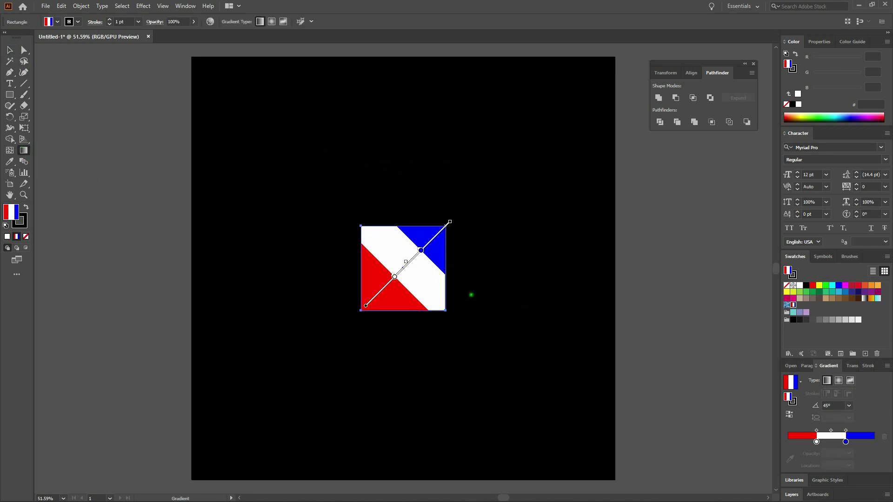
left_click(496, 299, "ctrl")
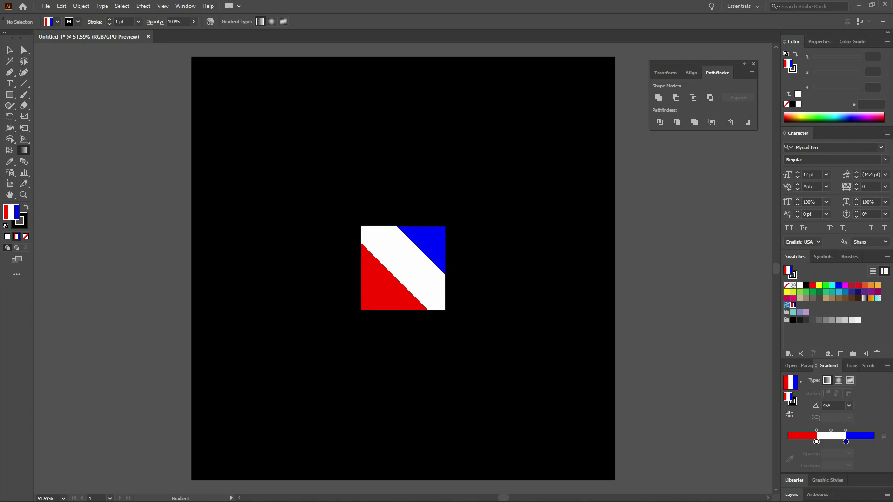
key("ctrl")
key("ctrl+z")
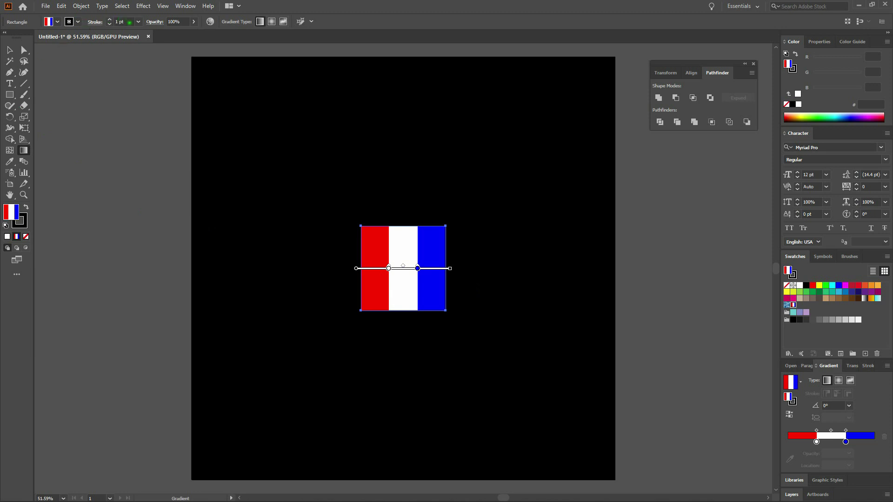
Step: Give the square a 10 pt stroke coloured with the White, Black gradient preset
left_click(121, 22)
type("10")
key("Return")
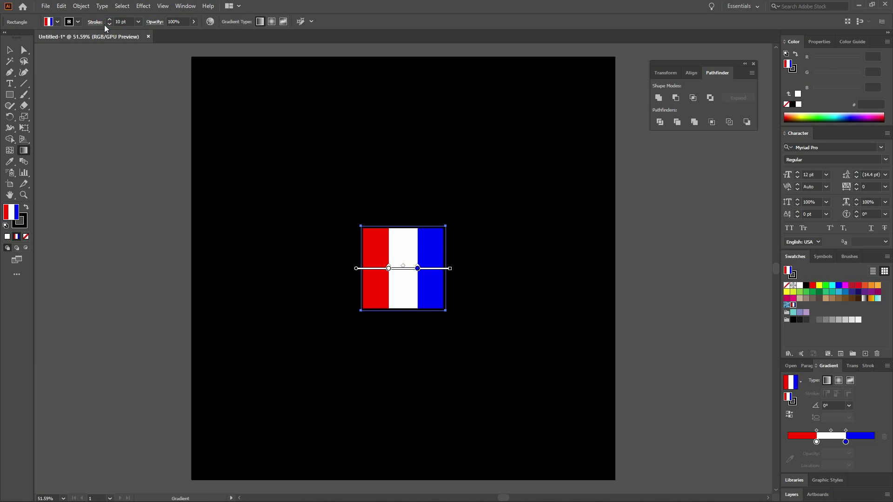
left_click(24, 227)
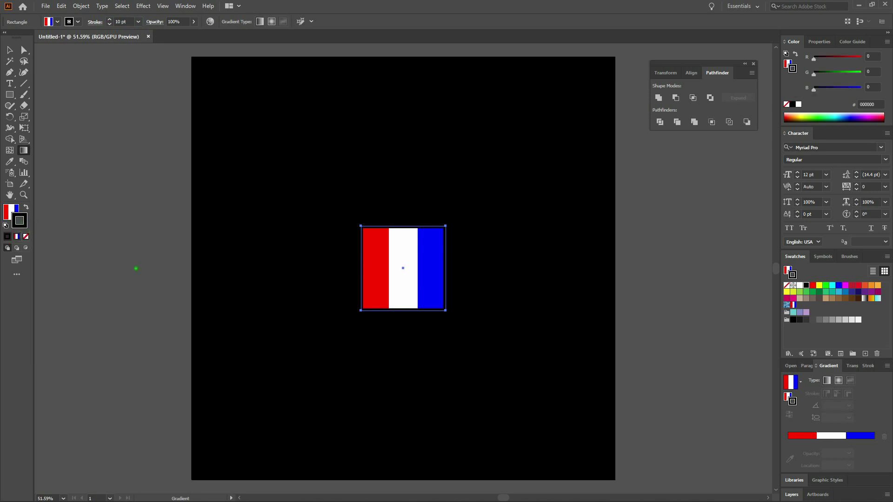
left_click(800, 382)
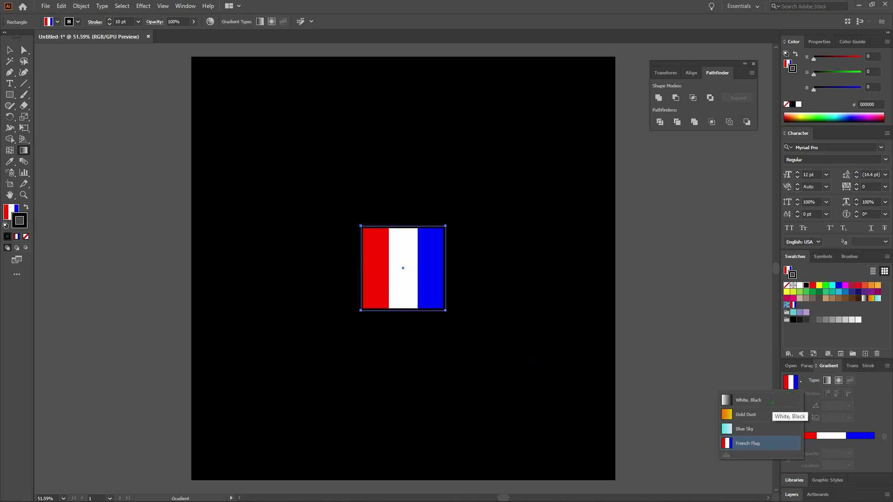
left_click(771, 402)
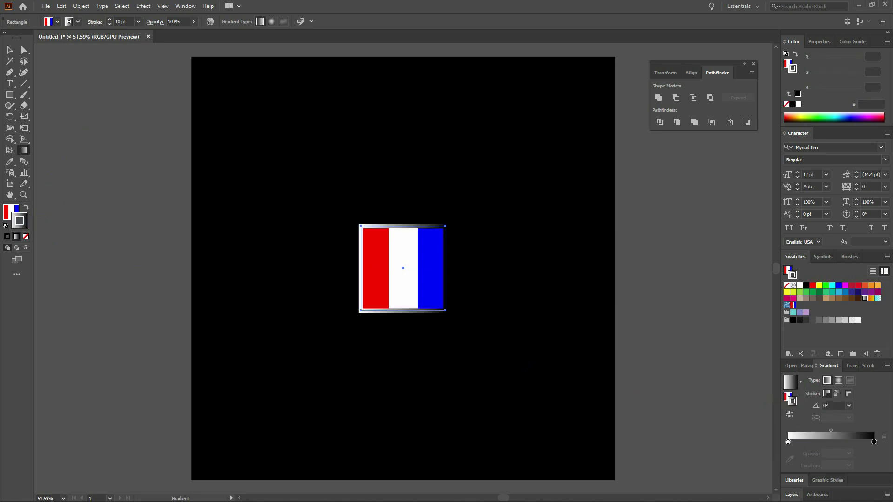
Step: Preview the square unselected and move it straight down near the artboard's bottom edge
key("v")
left_click(508, 283, "ctrl")
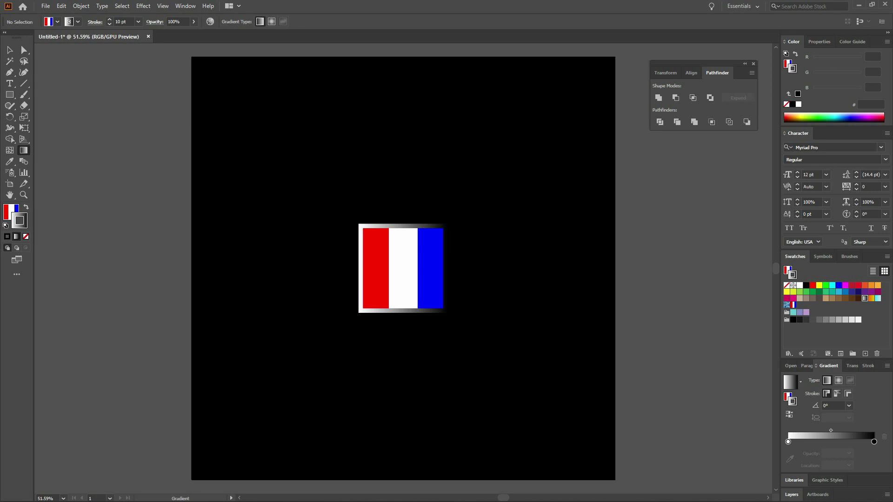
left_click(404, 275)
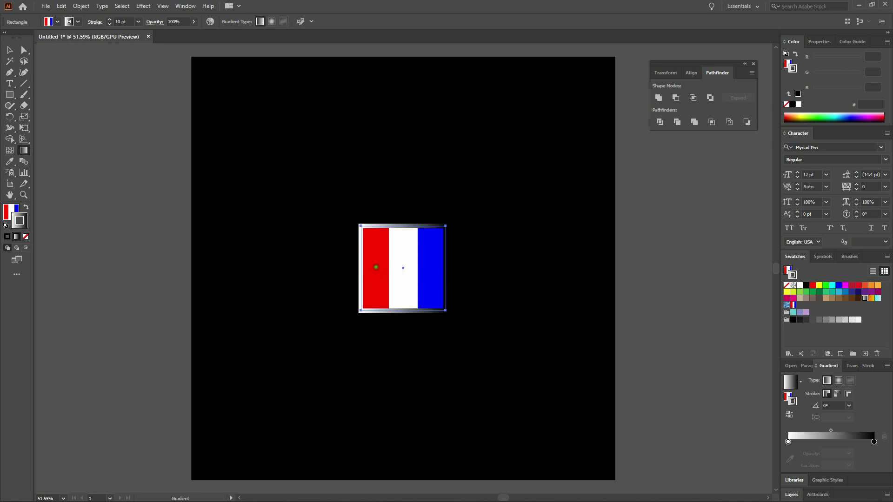
left_click_drag(403, 279, 400, 421)
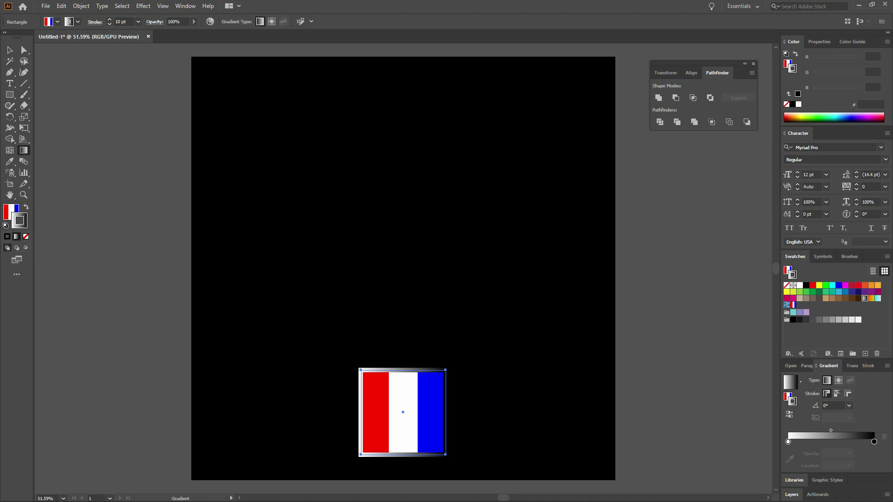
Step: Add the text Fade above the square with a white fill and no stroke
left_click(11, 84)
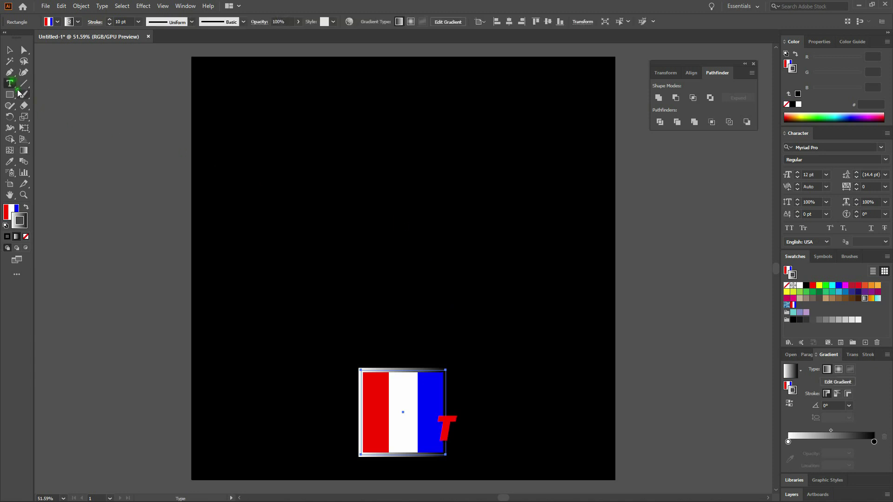
left_click(397, 237)
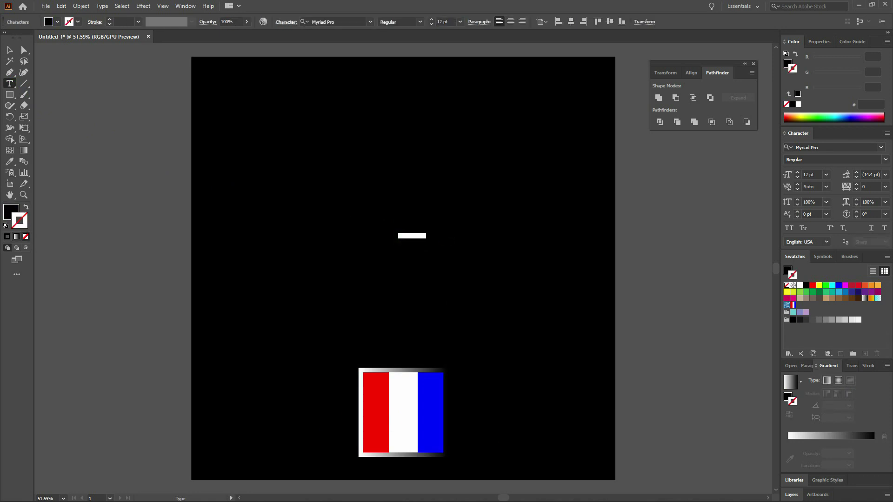
key("BackSpace")
key("ctrl+a")
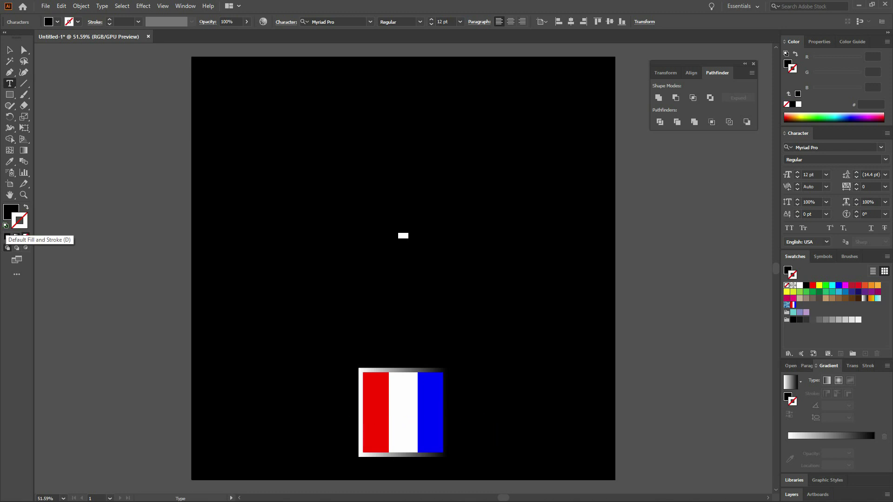
left_click(5, 225)
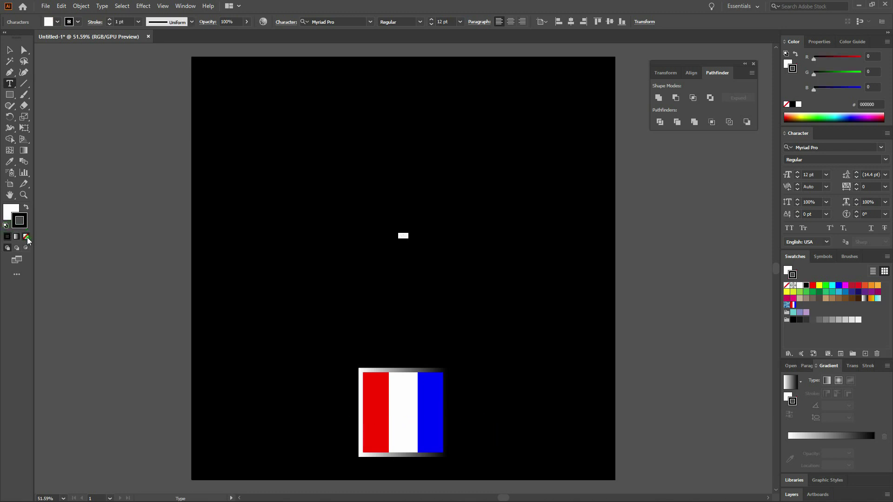
left_click(26, 237)
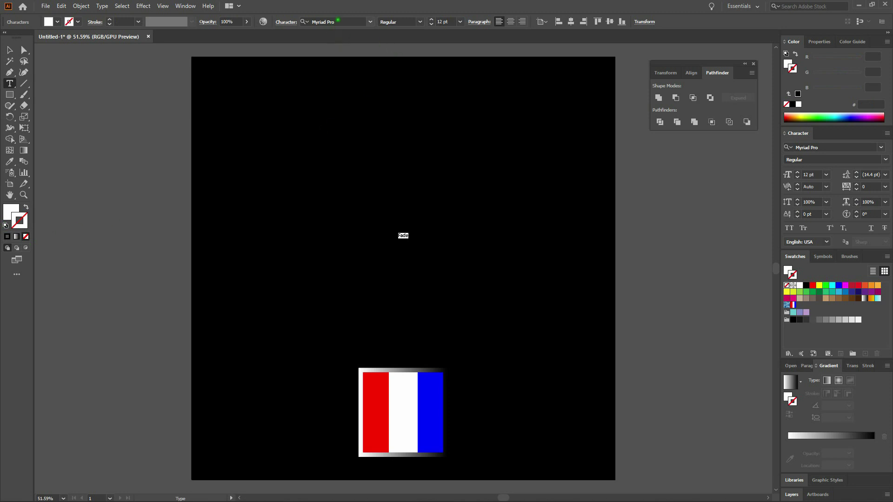
Step: Set the Fade text in Bebas Neue at 200 pt
left_click(334, 22)
type("bebas")
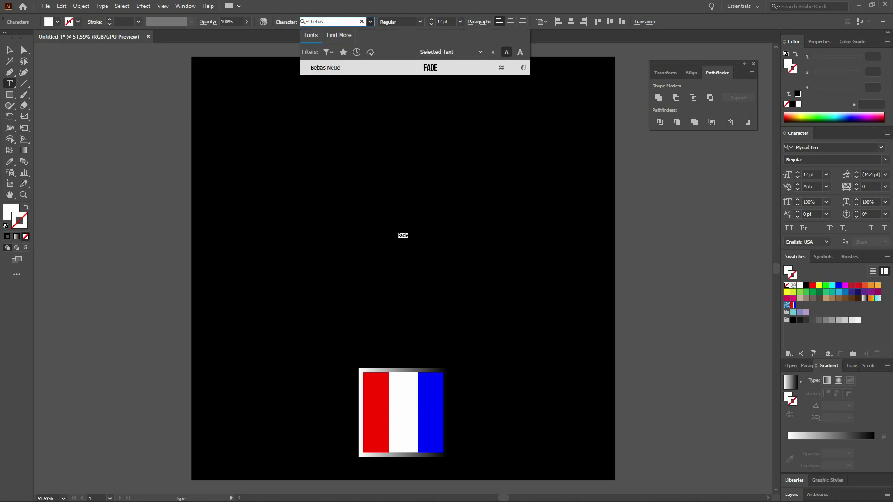
key("Return")
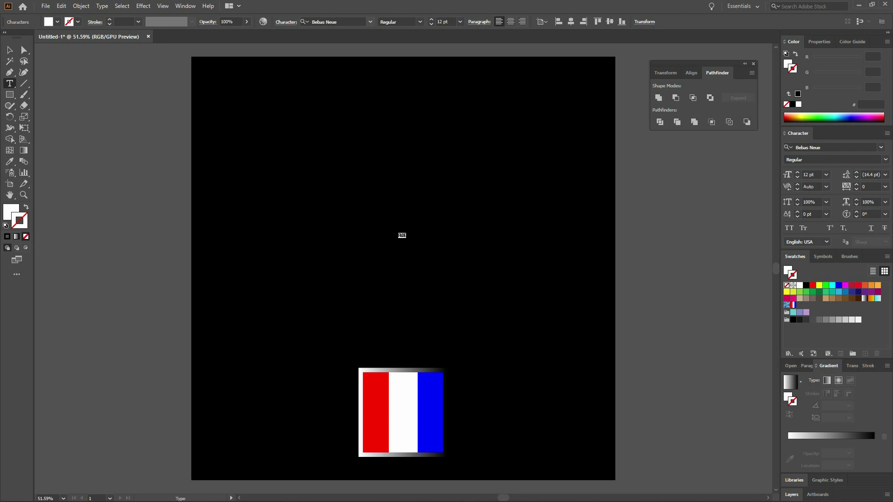
left_click(437, 22)
type("200")
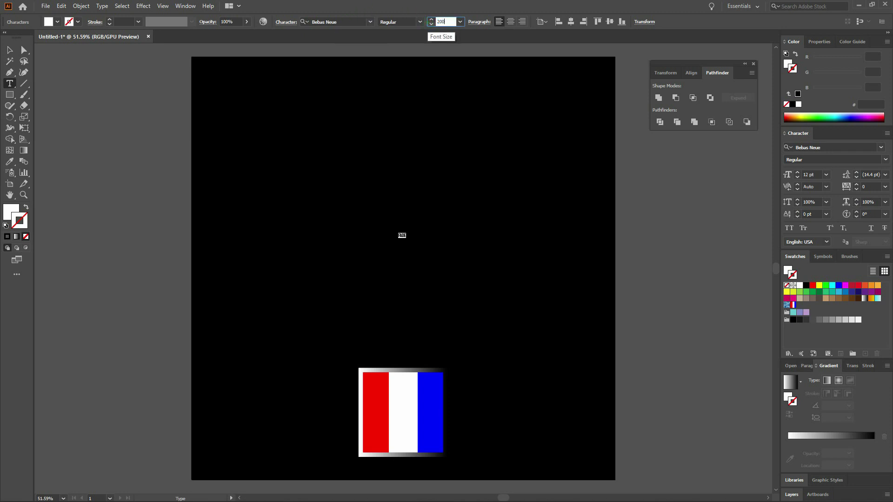
key("Return")
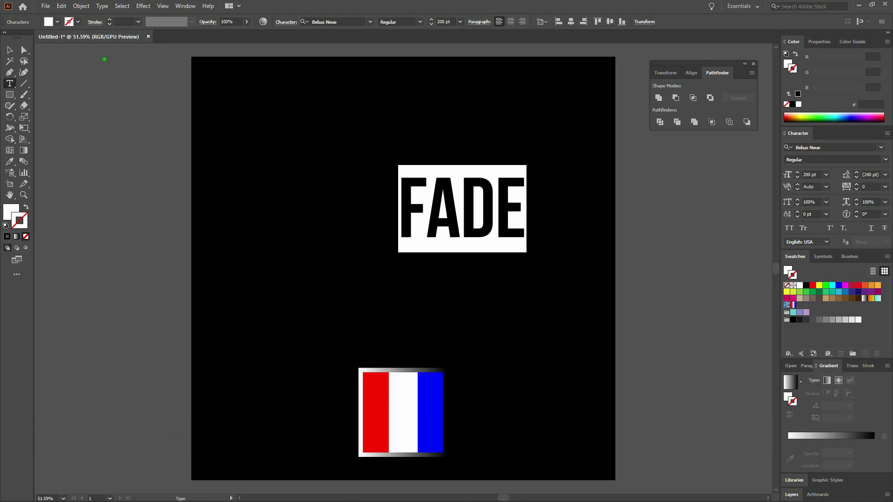
Step: Centre the FADE text horizontally and vertically on the artboard
left_click(10, 50)
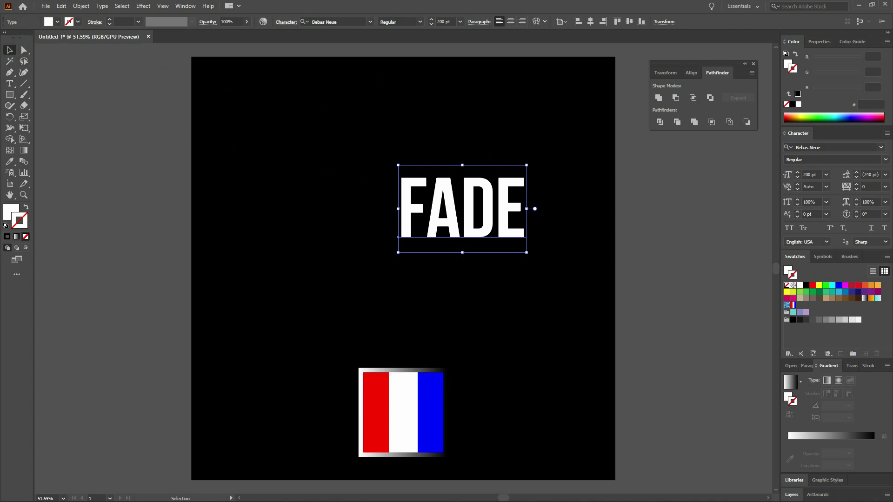
left_click(591, 22)
left_click(629, 22)
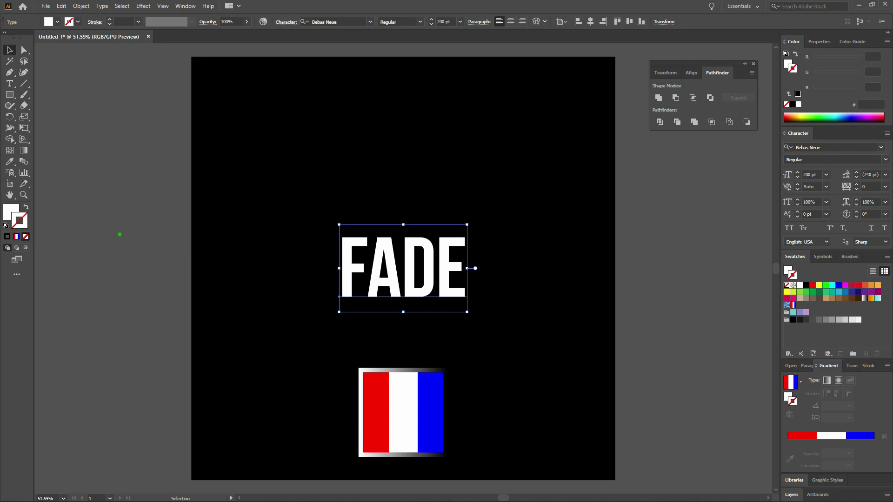
Step: Try applying the French Flag gradient to the fill of the live FADE text, and undo it
left_click(9, 212)
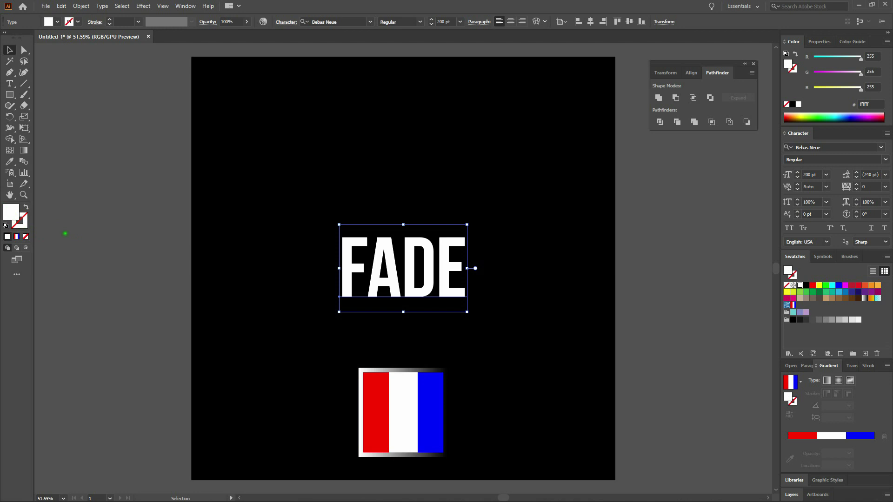
left_click(801, 385)
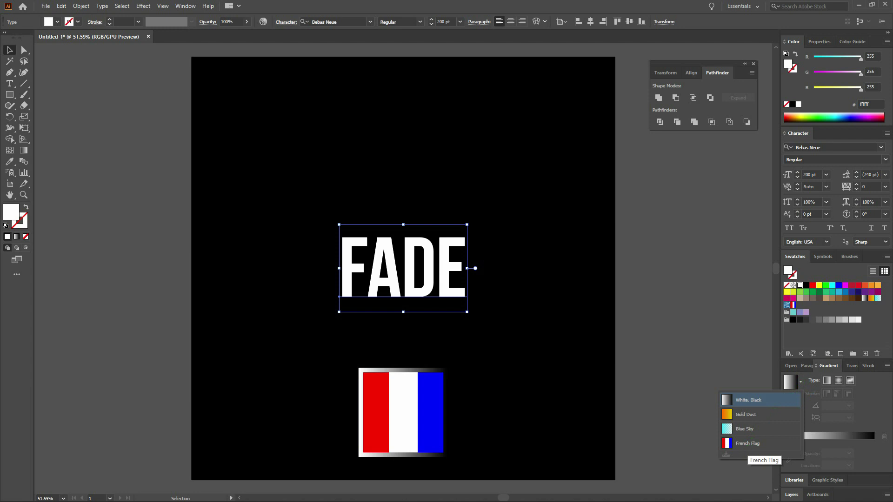
left_click(755, 444)
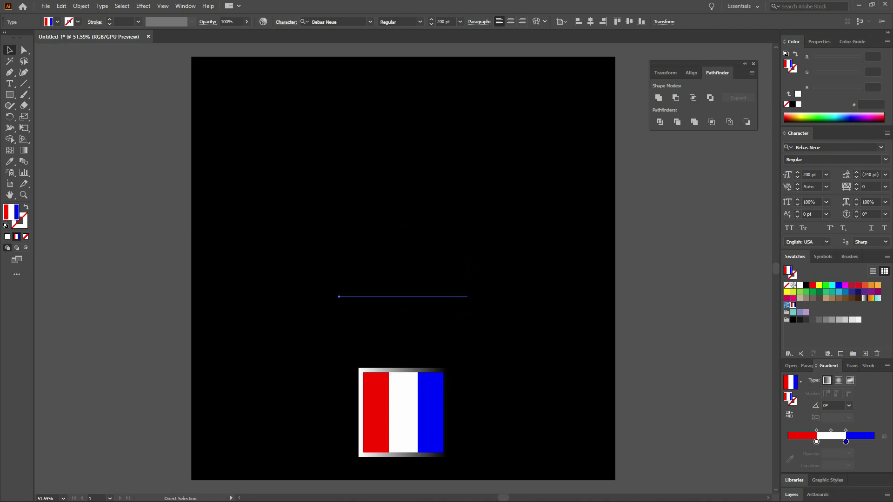
key("ctrl+z")
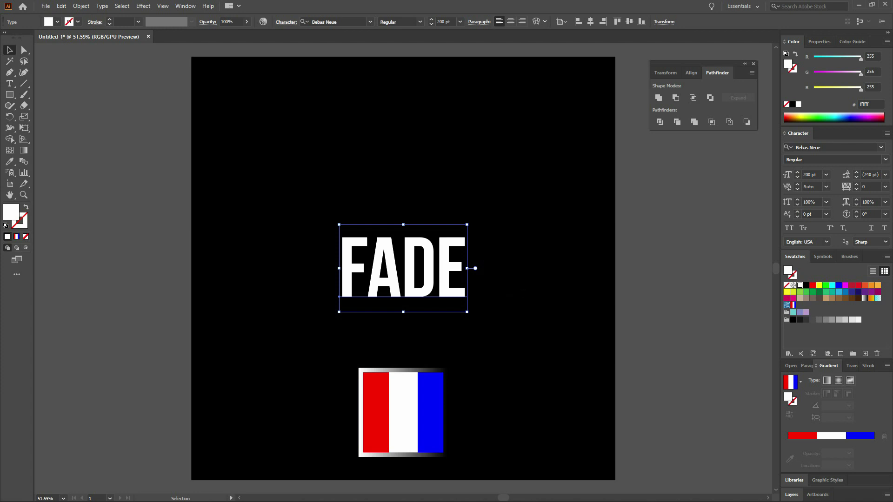
Step: Convert the FADE text to outlines, fill the letters with the French Flag gradient, and activate the Gradient tool
right_click(445, 262)
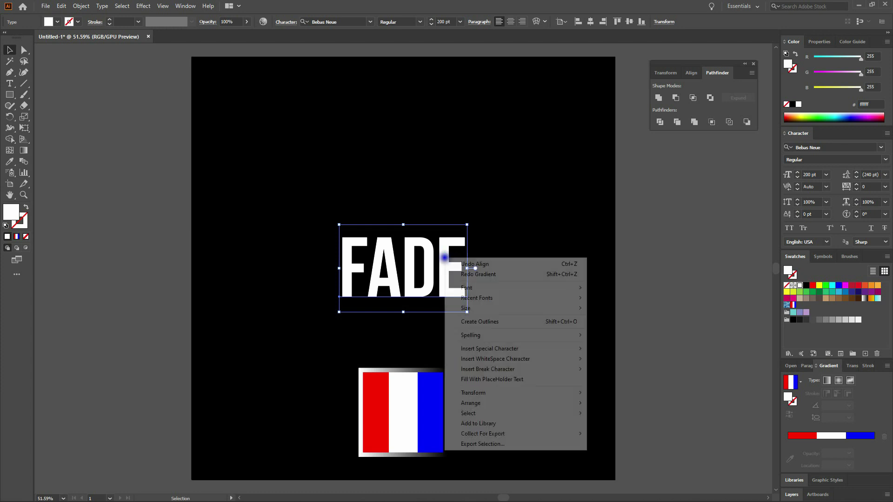
left_click(491, 326)
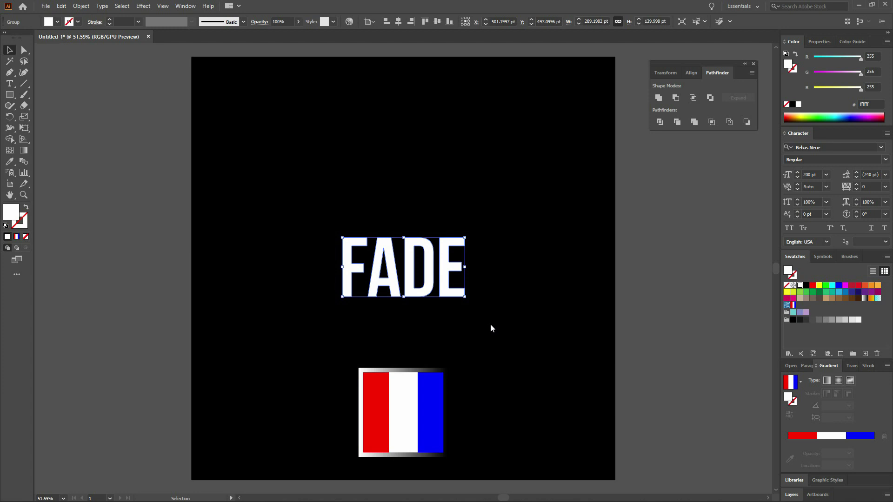
left_click(802, 382)
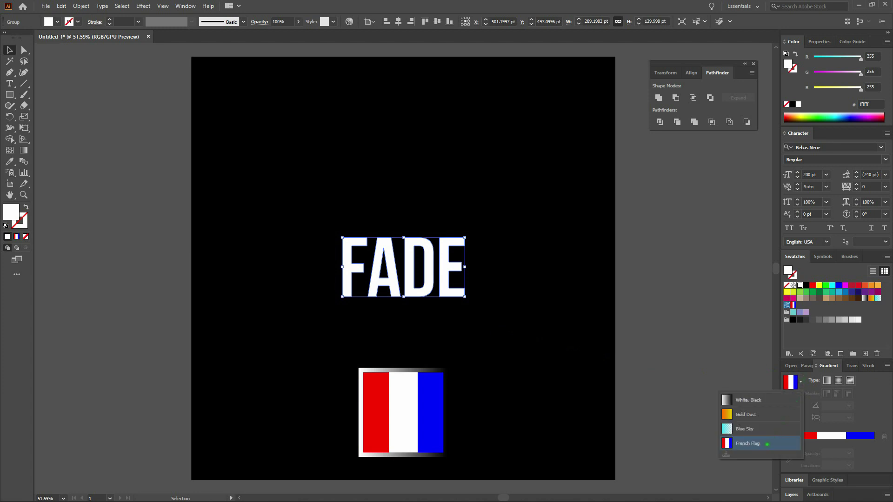
left_click(757, 444)
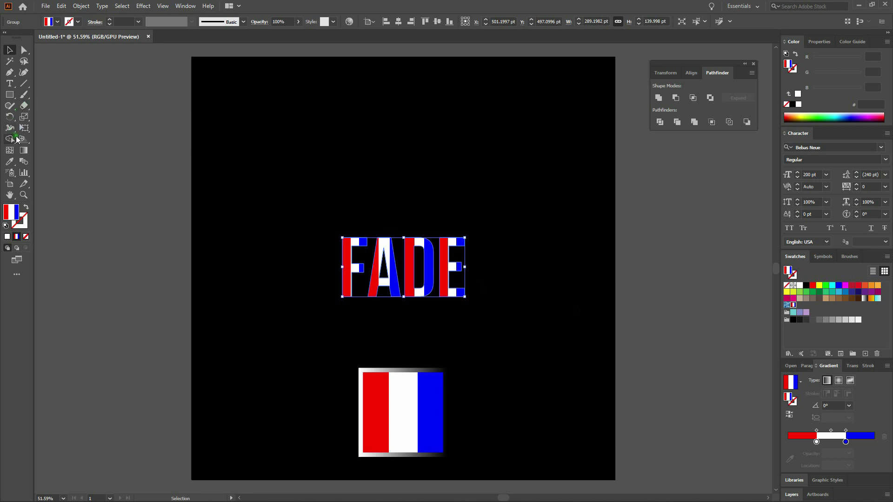
left_click(20, 149)
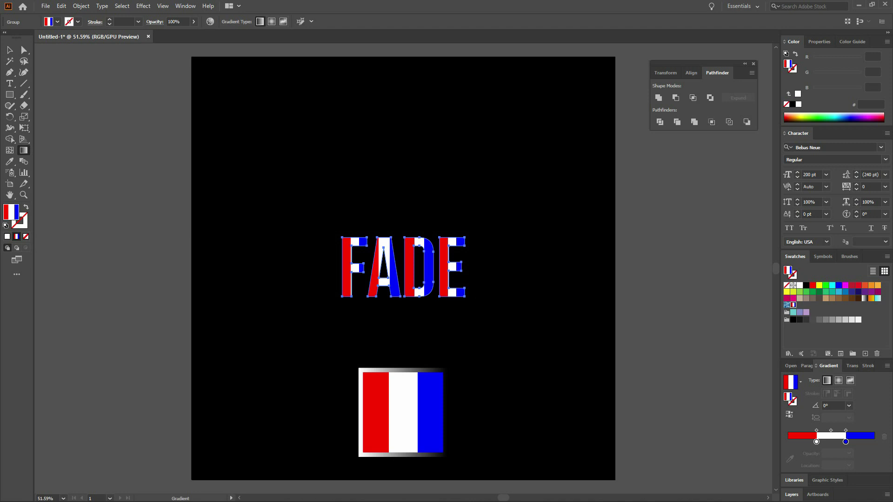
Step: Redraw the gradient vertically at 90° across the FADE letters from their base to their top edge, and deselect them
left_click_drag(478, 297, 482, 239)
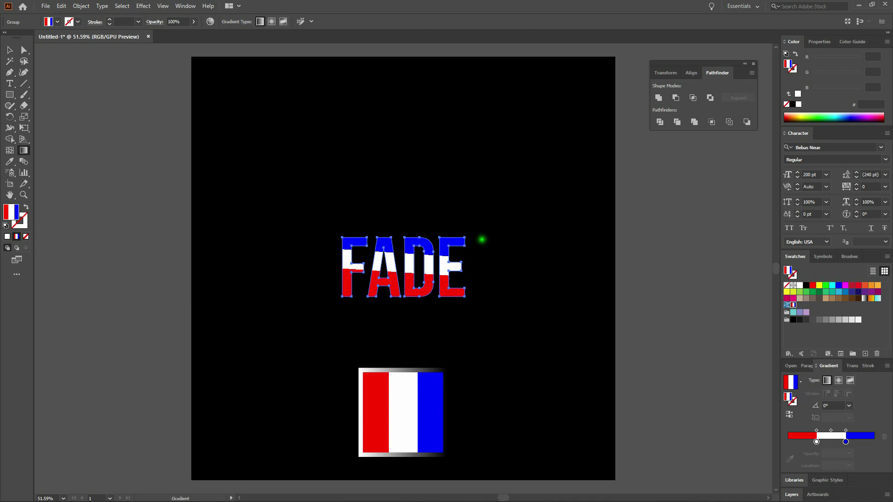
left_click_drag(481, 239, 479, 238)
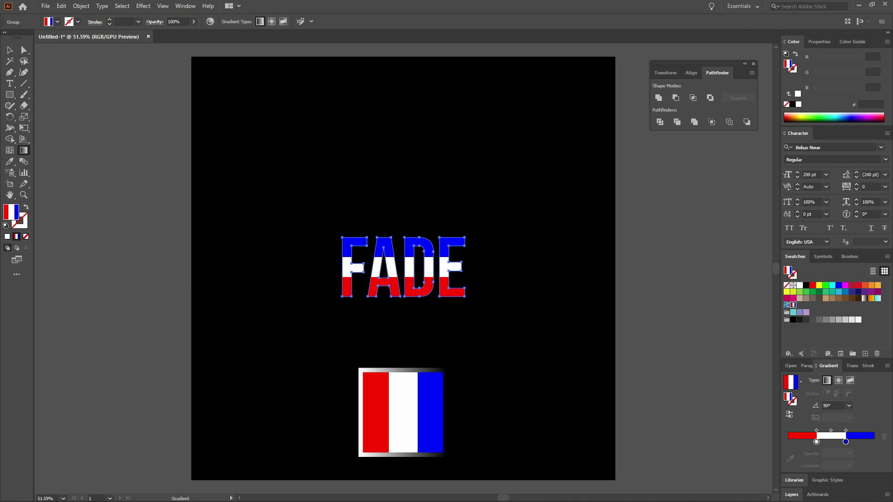
key("v")
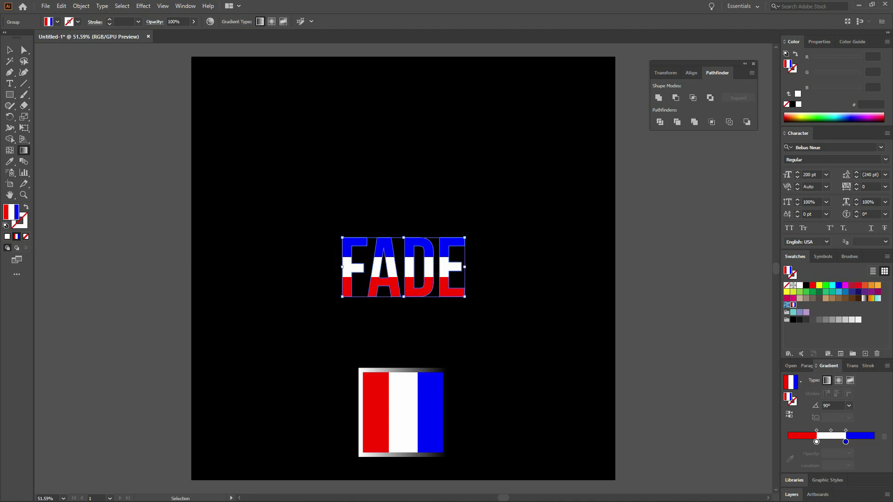
key("g")
key("ctrl+shift+a")
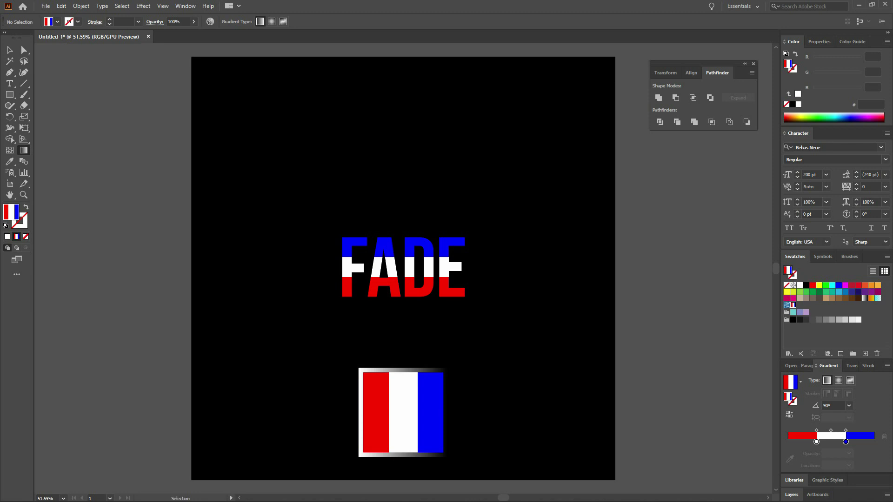
Step: Try a 45° gradient angle on the FADE letters, and undo it
left_click(460, 251, "ctrl")
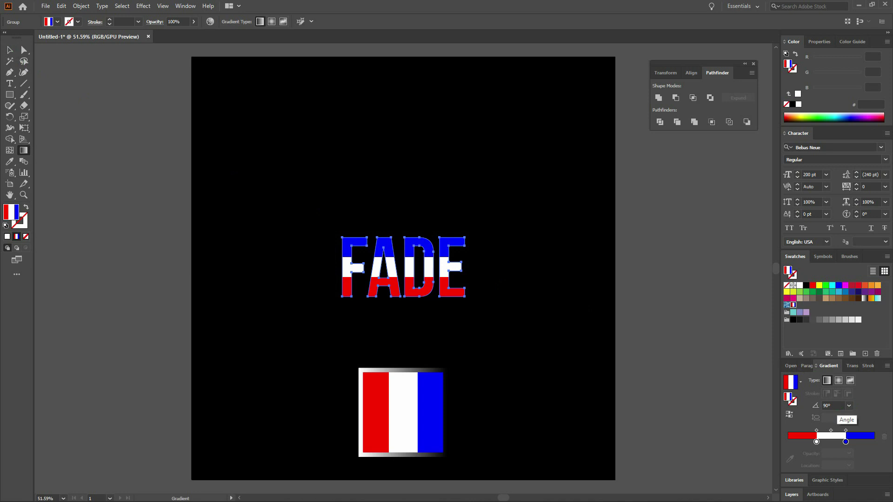
left_click(828, 405)
type("45")
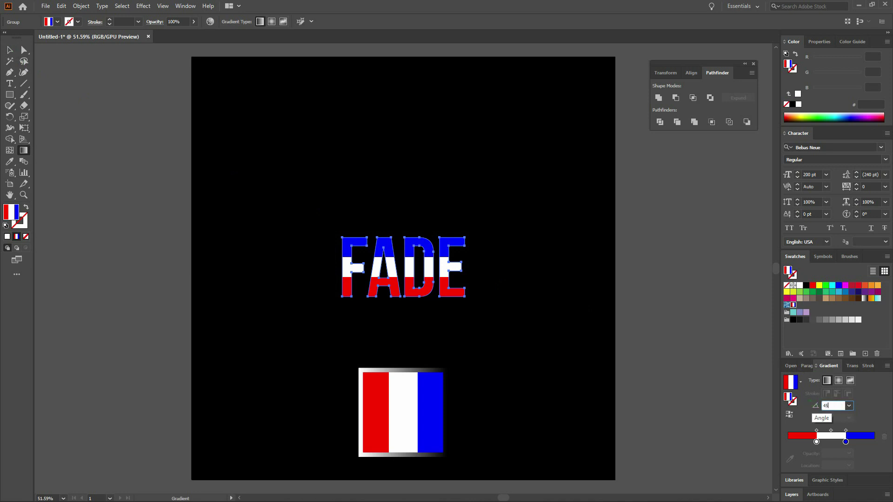
key("Return")
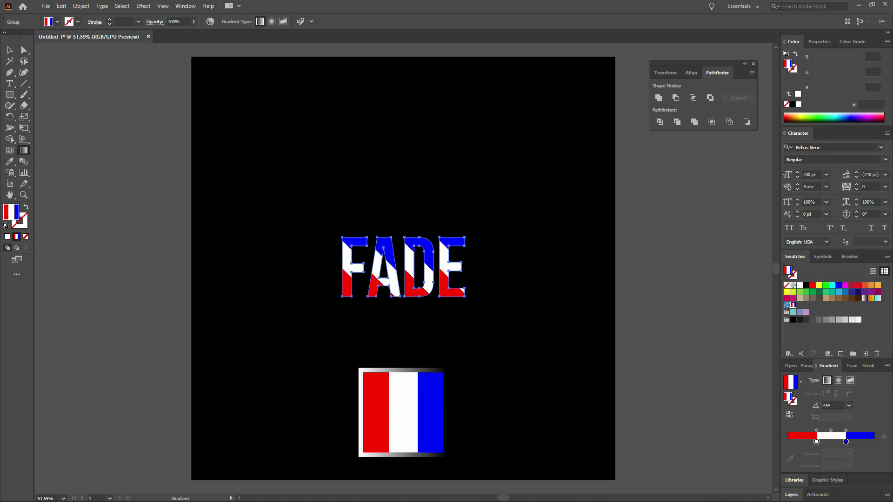
key("ctrl+z")
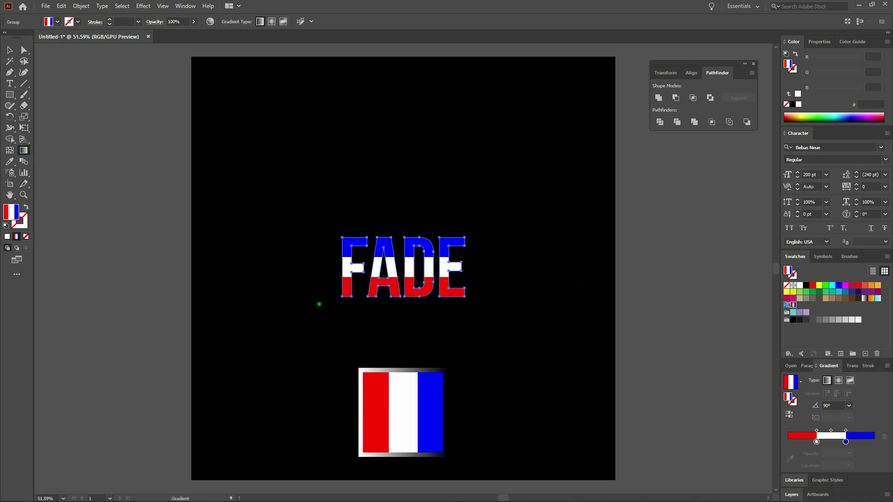
Step: Redraw the gradient diagonally at 45° across the FADE letters, starting below the F and ending near the E, and deselect them
left_click_drag(325, 303, 428, 219)
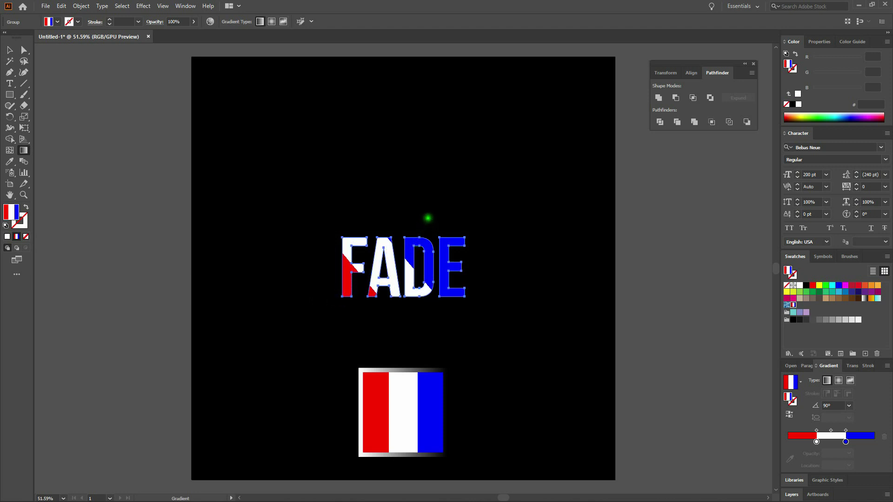
left_click_drag(428, 218, 459, 204)
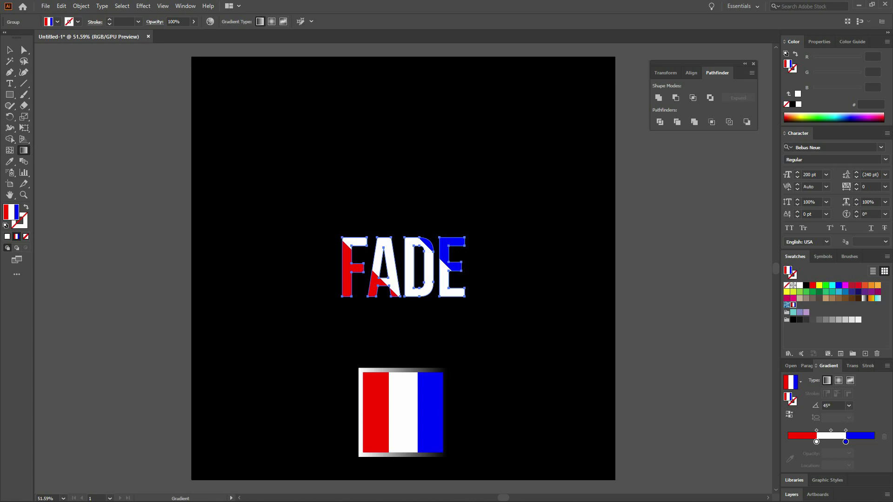
left_click_drag(363, 298, 363, 242)
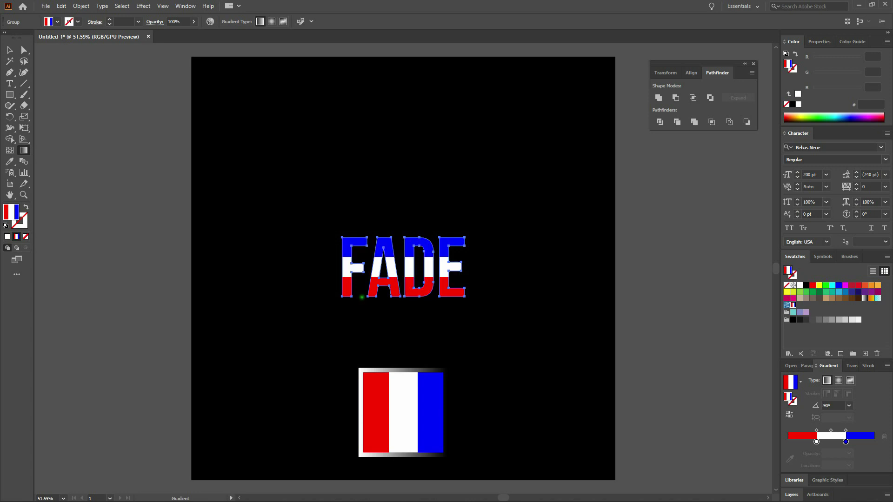
left_click_drag(362, 297, 429, 239)
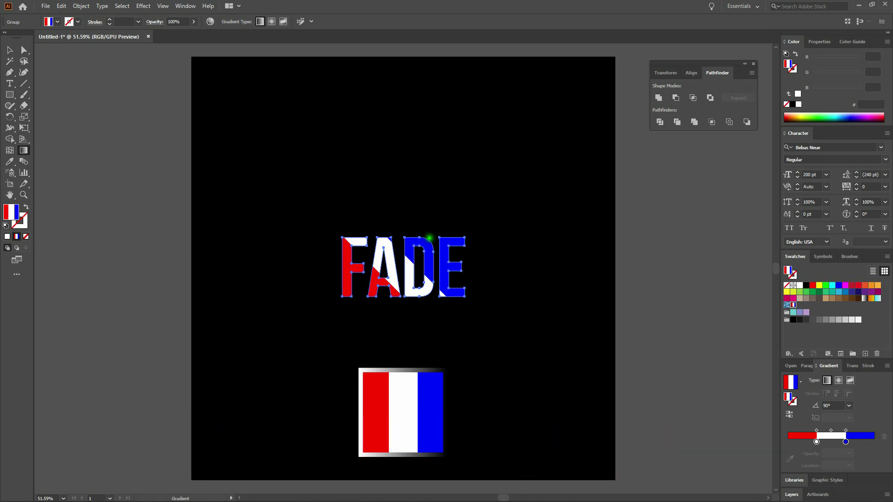
left_click_drag(429, 238, 444, 237)
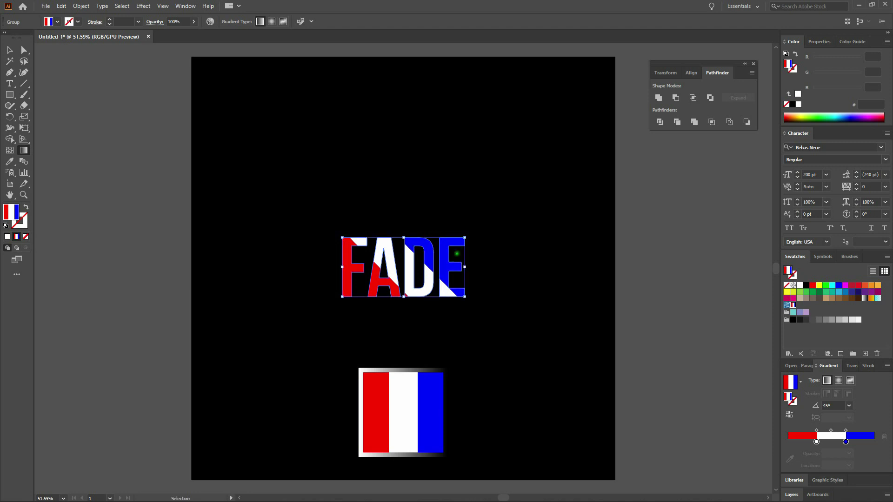
left_click(487, 251)
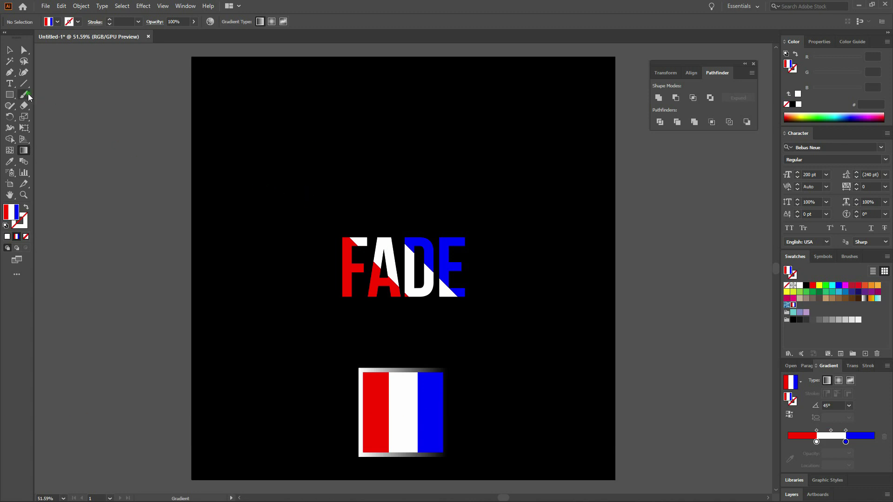
Step: Draw a thin gradient-filled rectangle about 289 pt wide just below the FADE letters, matching their width
left_click(12, 97)
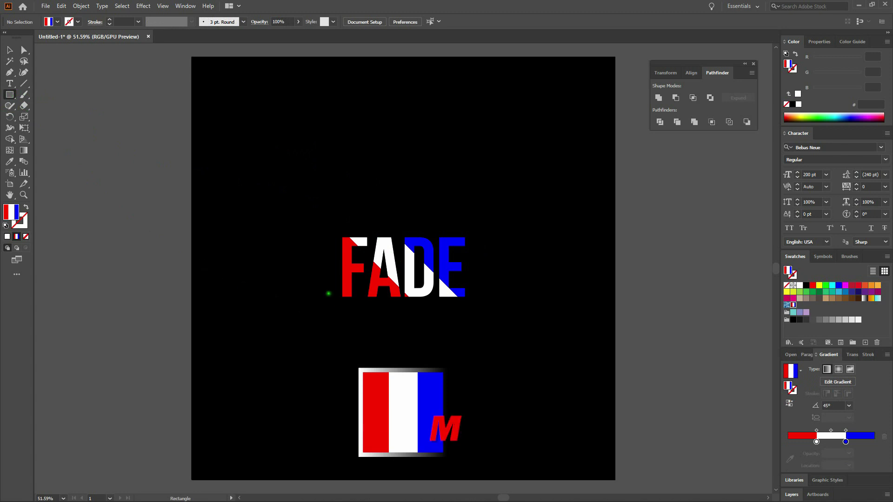
left_click_drag(343, 306, 464, 315)
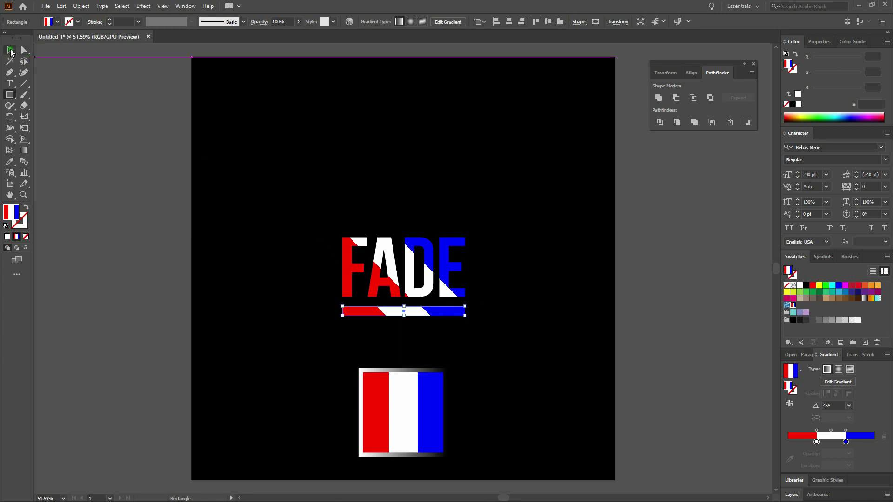
key("v")
Step: Try to run one 45° gradient across the ungrouped FADE letters and underline bar together
left_click_drag(261, 190, 538, 328)
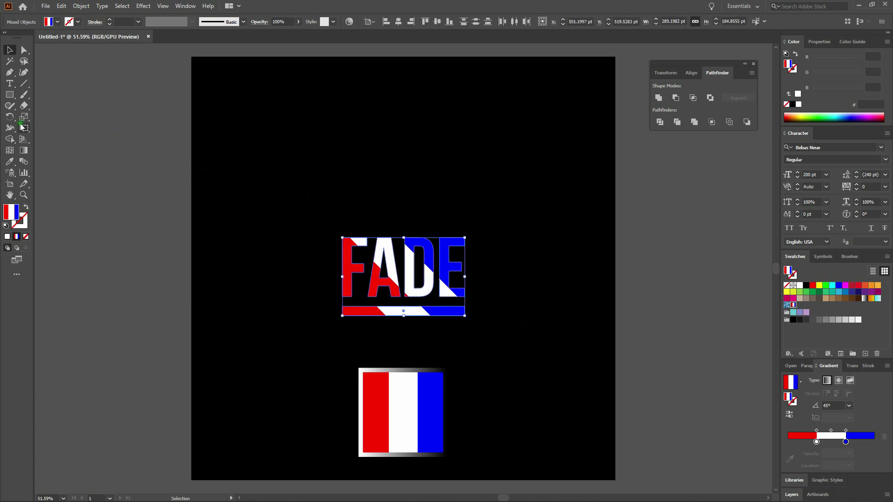
left_click(23, 150)
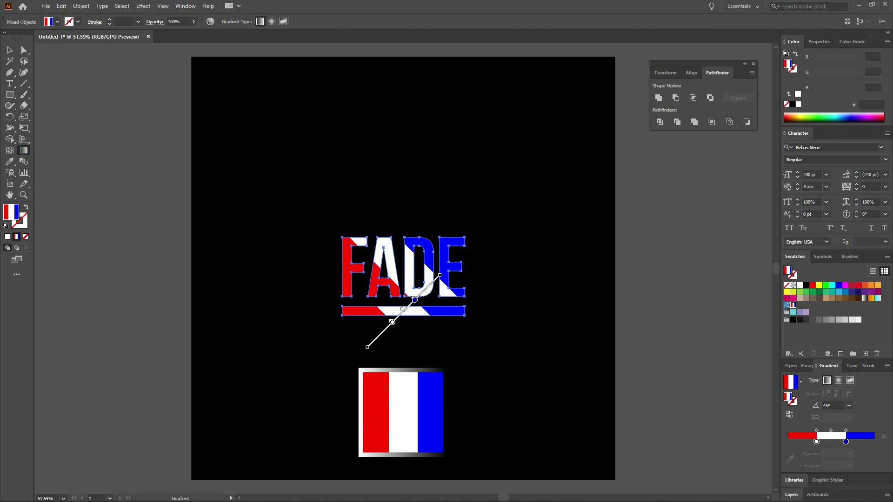
mouse_move(357, 318)
left_mouse_down()
mouse_move(409, 282)
mouse_move(479, 255)
left_mouse_up()
left_click_drag(405, 266, 425, 285)
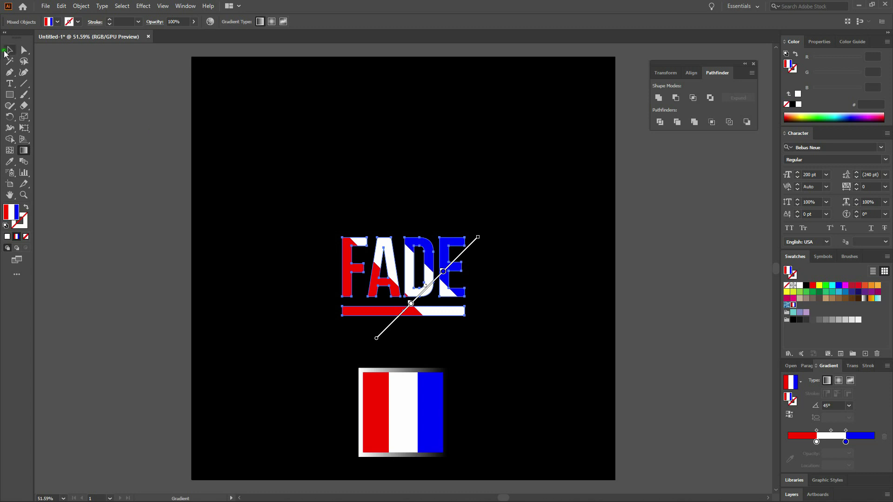
Step: Group the FADE letters with the underline bar
key("v")
left_click(300, 215)
left_click_drag(294, 199, 528, 343)
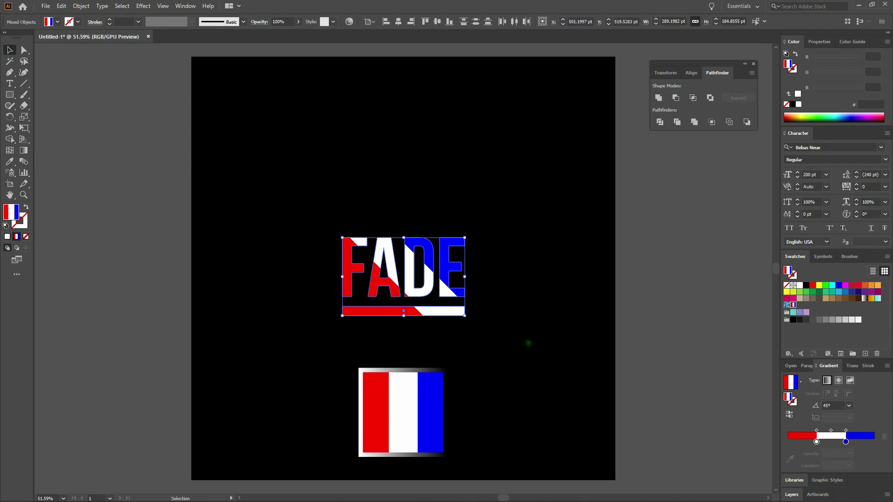
left_click(88, 5)
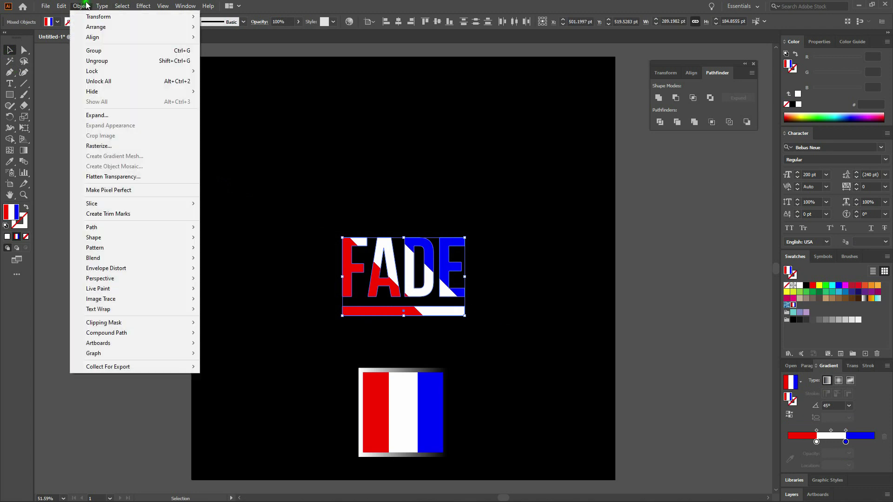
left_click(93, 50)
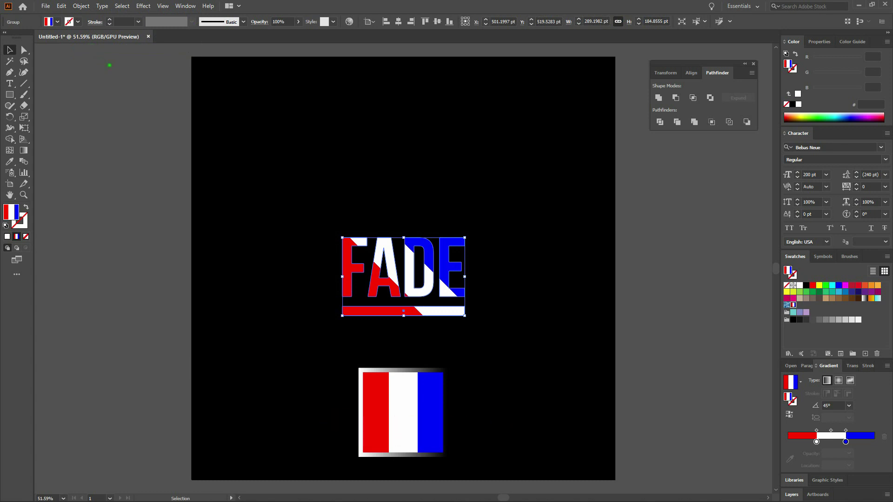
Step: Redraw the gradient at 45° across the grouped letters and bar, from the bar's left part up to the E, and deselect
left_click(23, 150)
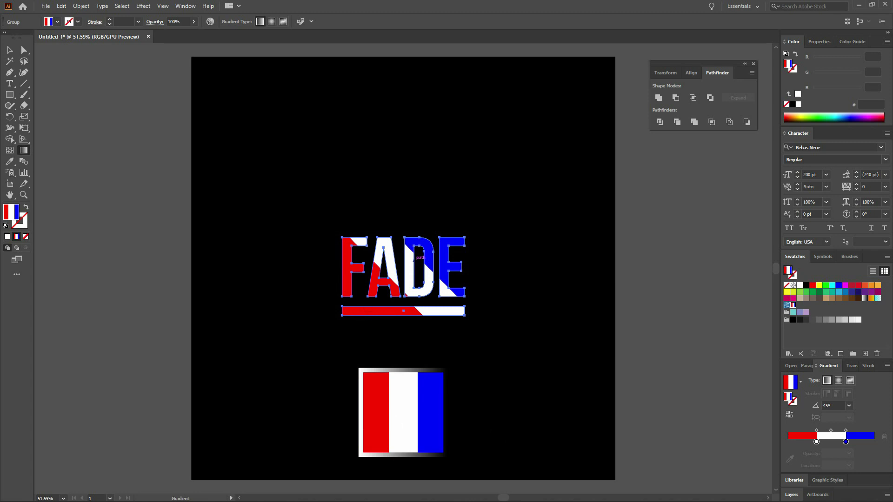
left_click_drag(364, 313, 463, 265)
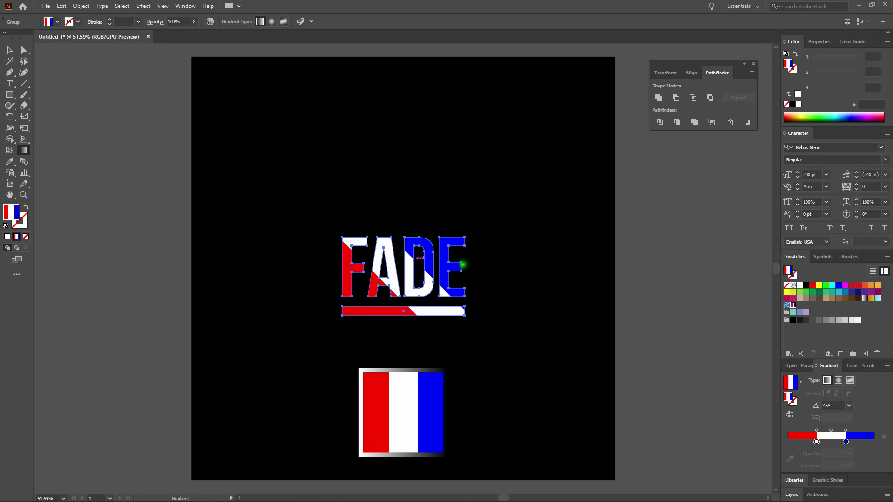
left_click_drag(462, 265, 462, 265)
left_click(481, 267, "ctrl")
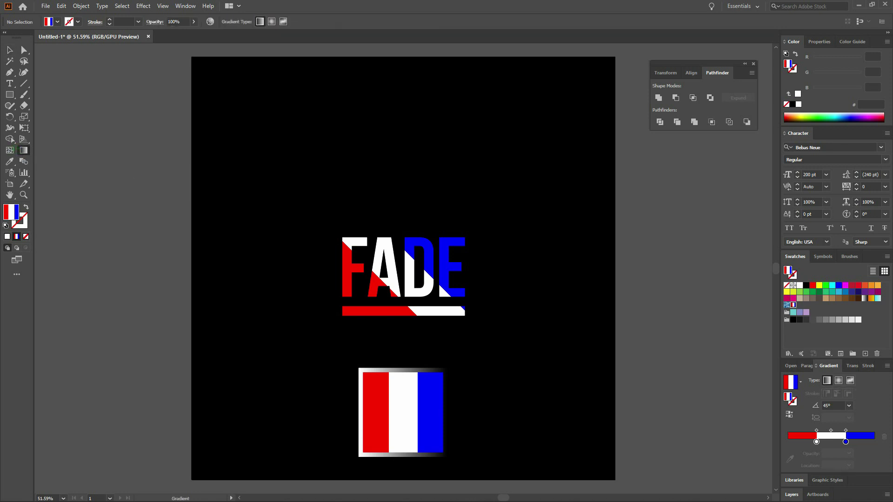
Step: Skew the FADE group with Free Transform, raising its right side to an overall height of about 246 pt, and deselect
left_click(9, 50)
left_click_drag(304, 211, 508, 323)
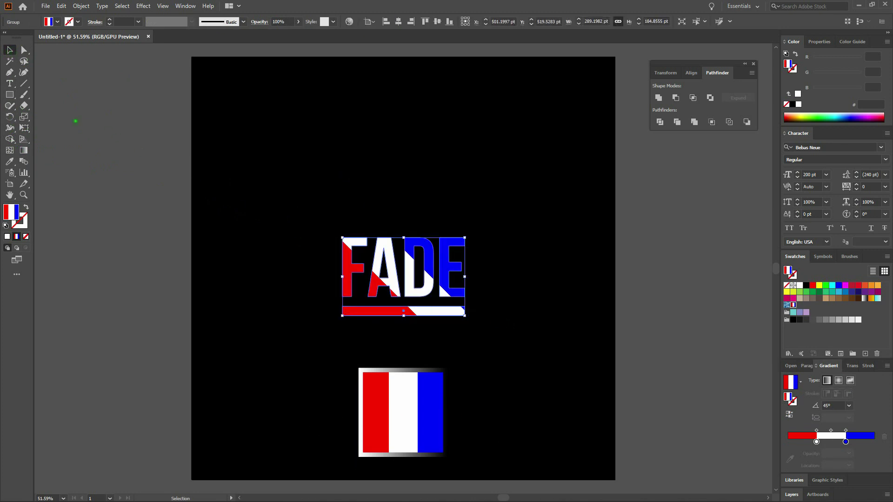
left_click(22, 130)
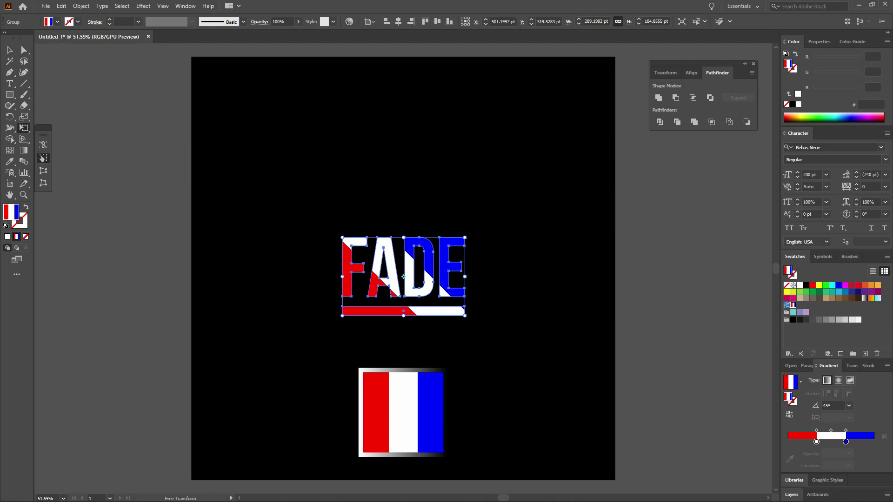
left_click(464, 272)
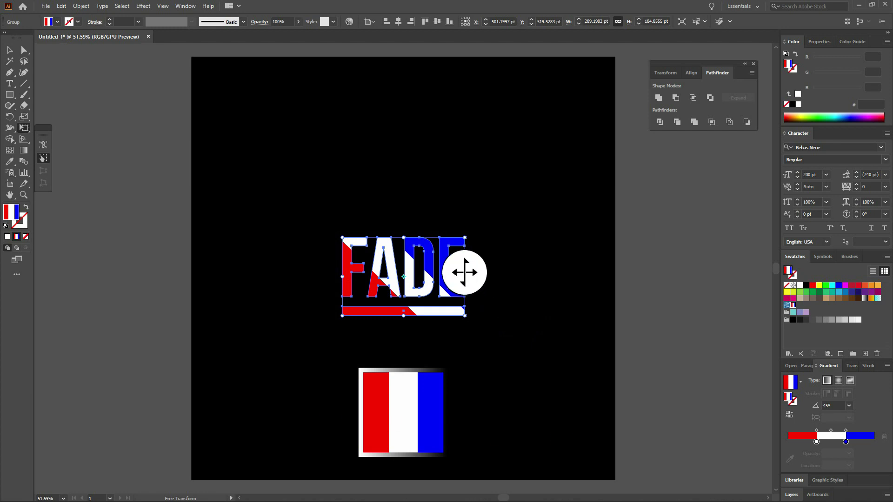
left_click_drag(464, 272, 467, 263)
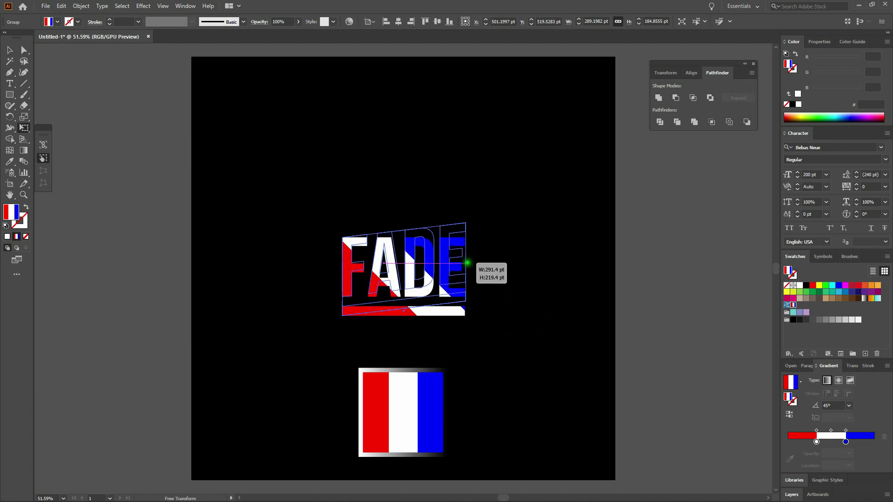
left_click_drag(467, 264, 470, 251)
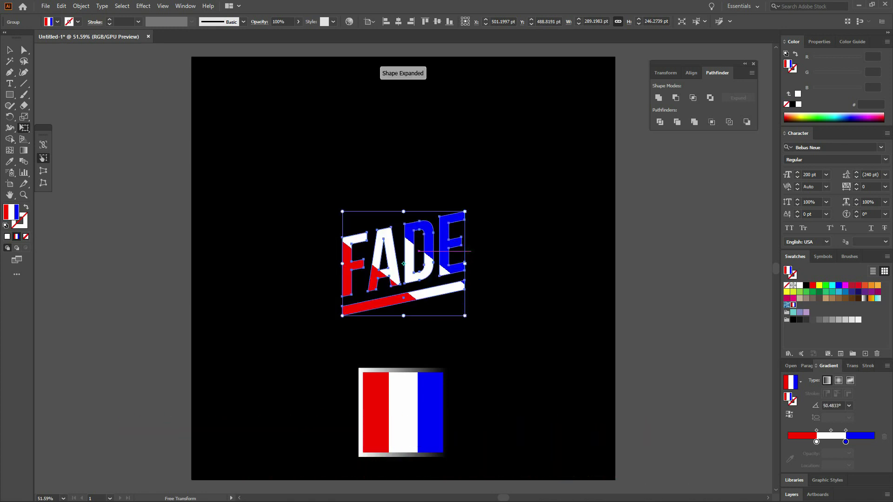
key("v")
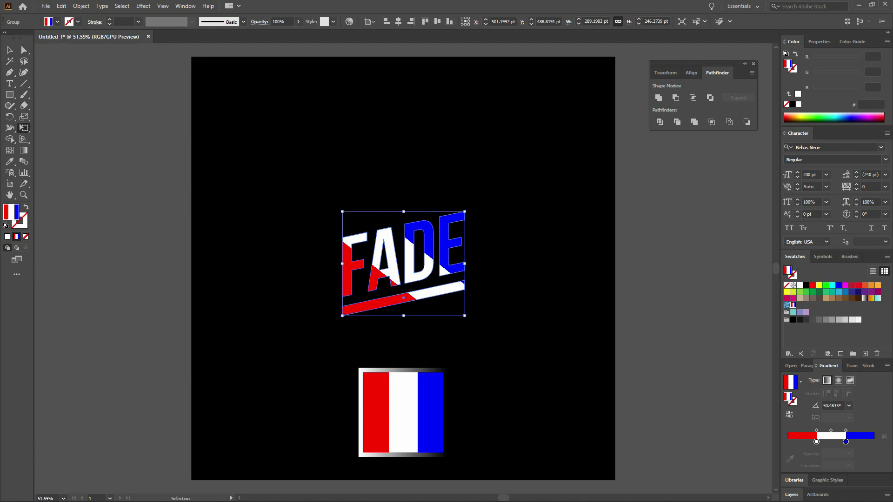
left_click(487, 257, "ctrl")
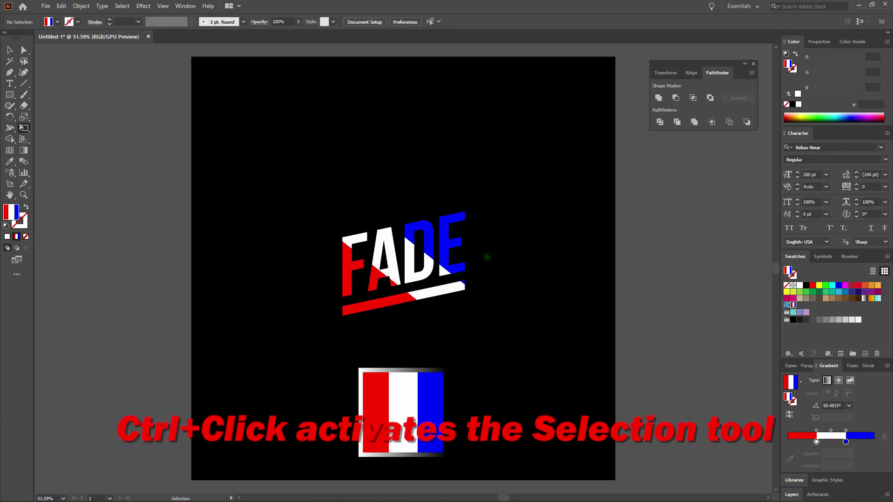